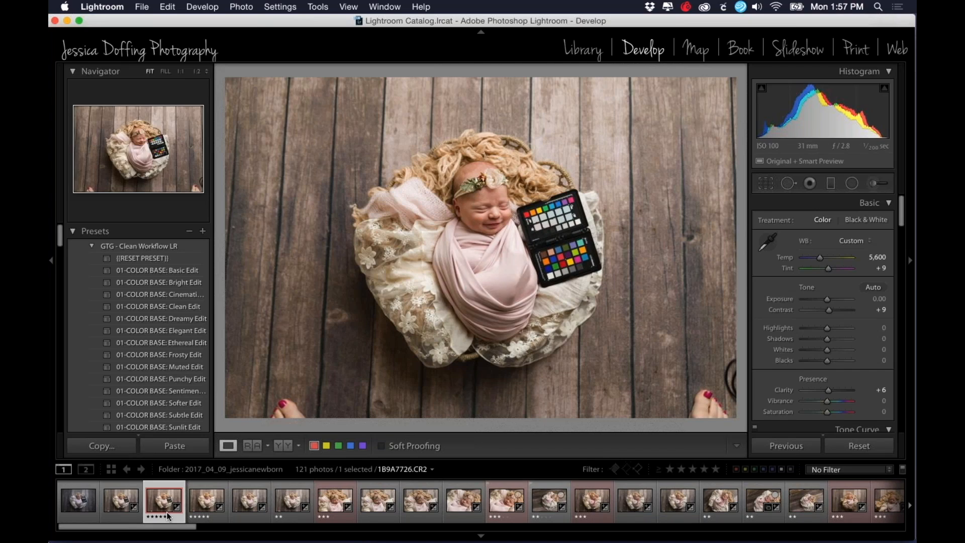
Step: Open the color-checker photo 1B9A7726.CR2 and the sleeping-baby photo 1B9A7727.CR2 together for editing in Adobe Photoshop CC 2017
left_click(196, 505)
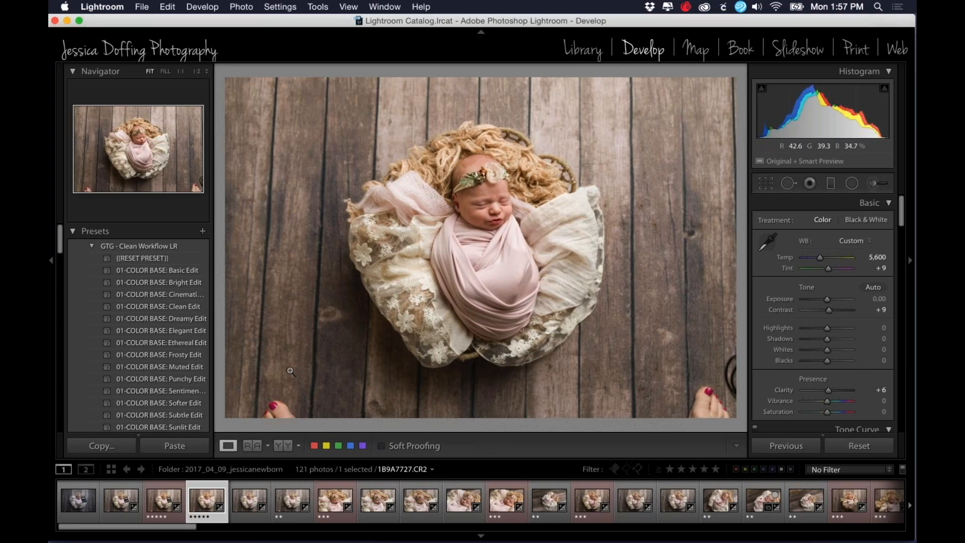
left_click(153, 505)
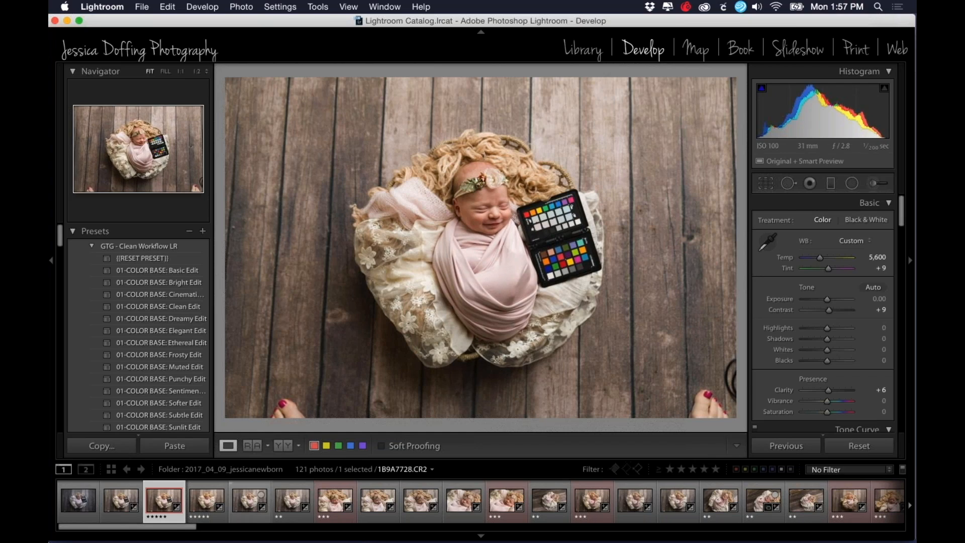
left_click(205, 515, "super")
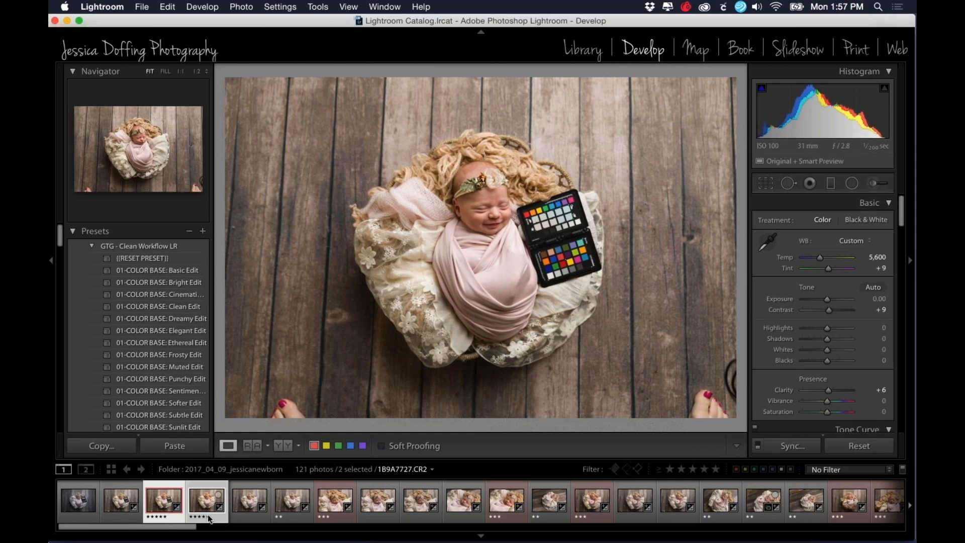
right_click(201, 506)
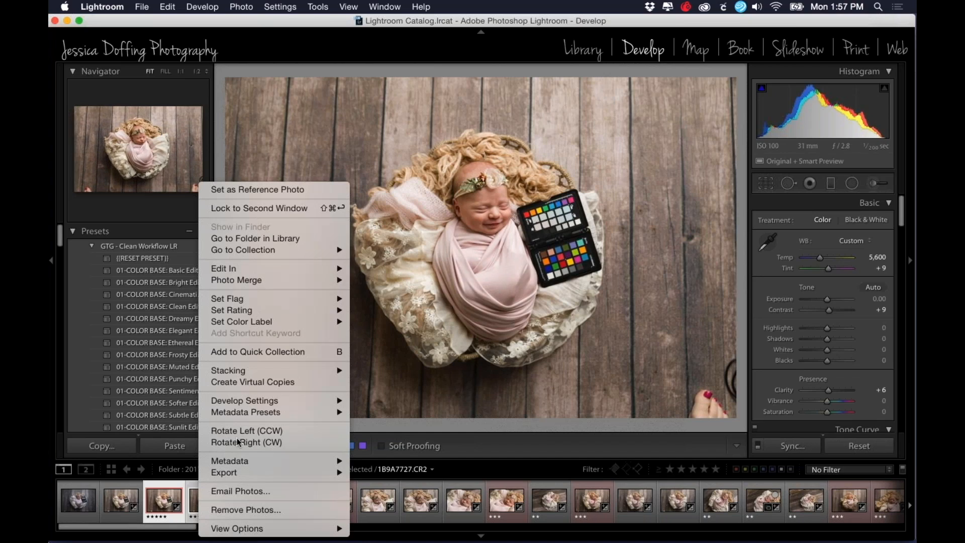
mouse_move(305, 270)
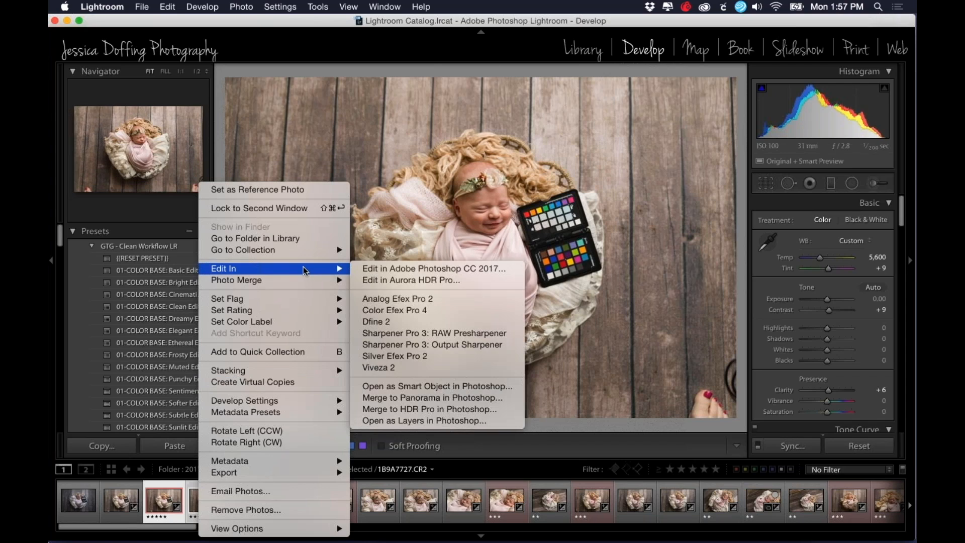
left_click(410, 271)
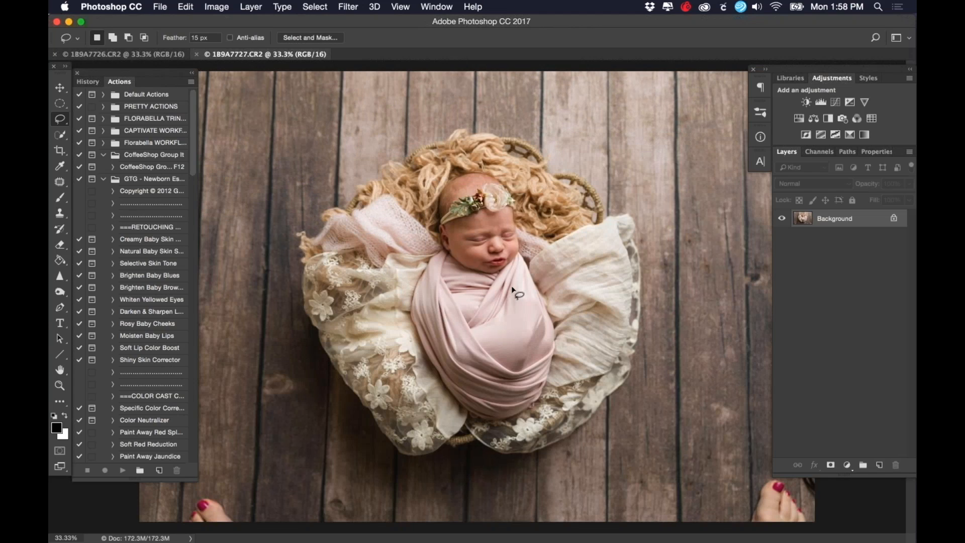
Step: Compare the smiling-baby photo 1B9A7726.CR2 with the sleeping-baby photo 1B9A7727.CR2
key("super+0")
key("super+minus")
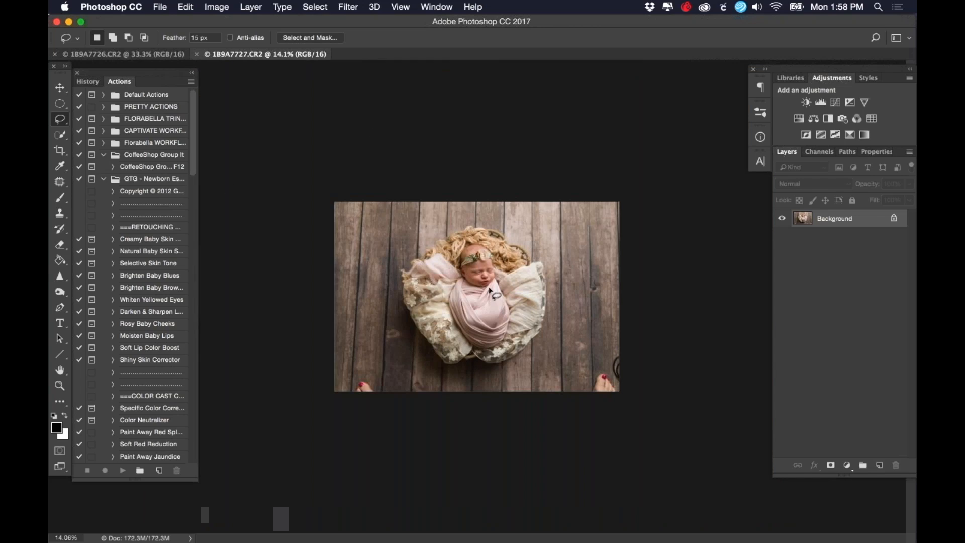
left_click(139, 54)
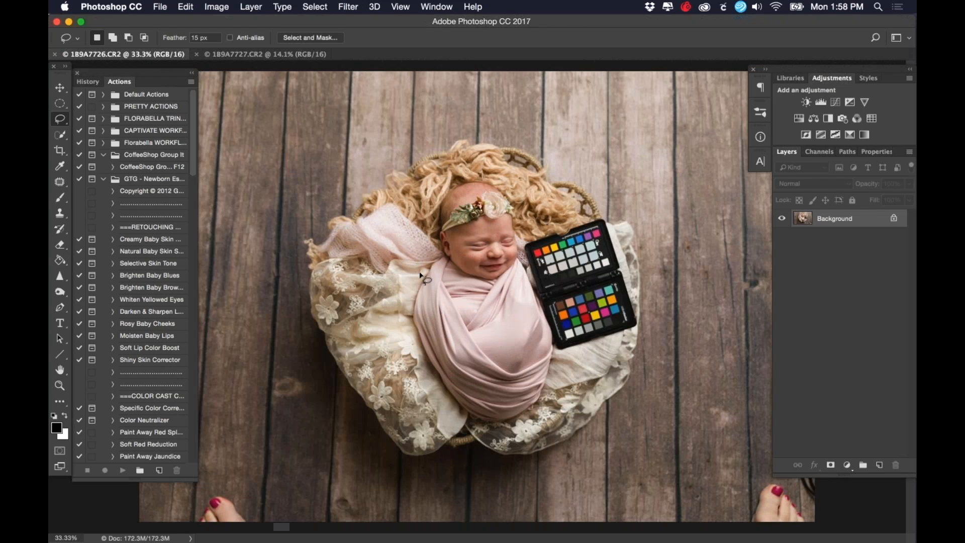
left_click(252, 54)
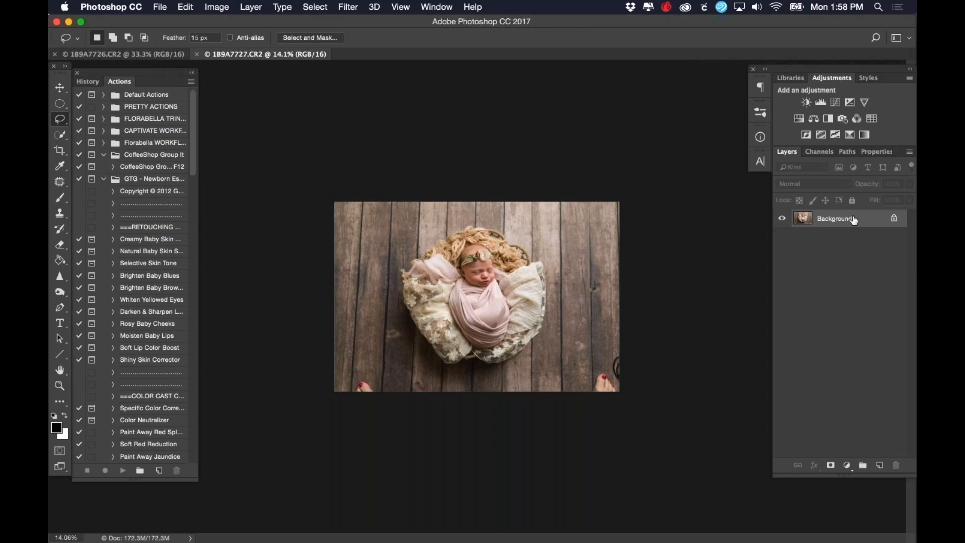
Step: Duplicate the Background layer of 1B9A7727.CR2 in two different ways, undoing each copy
left_click_drag(853, 219, 880, 466)
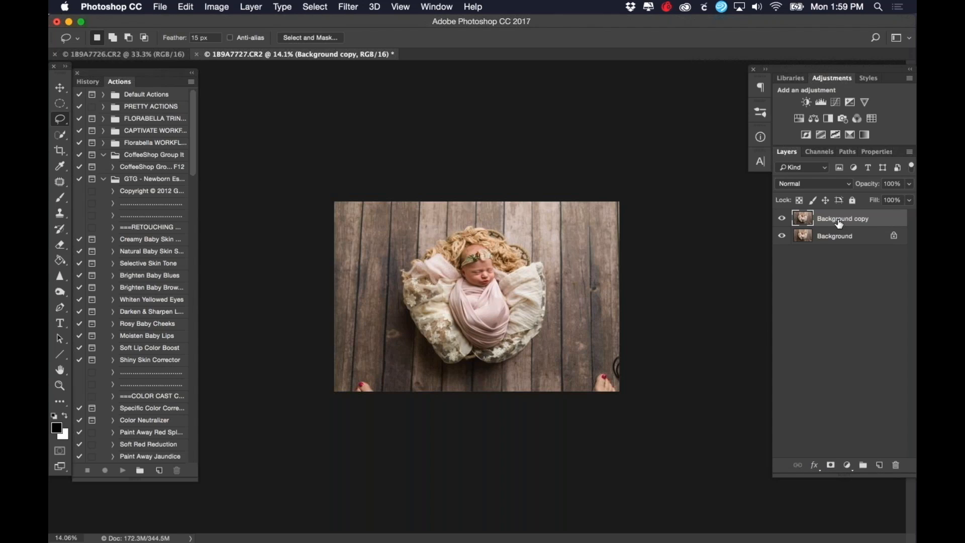
key("super+alt+z")
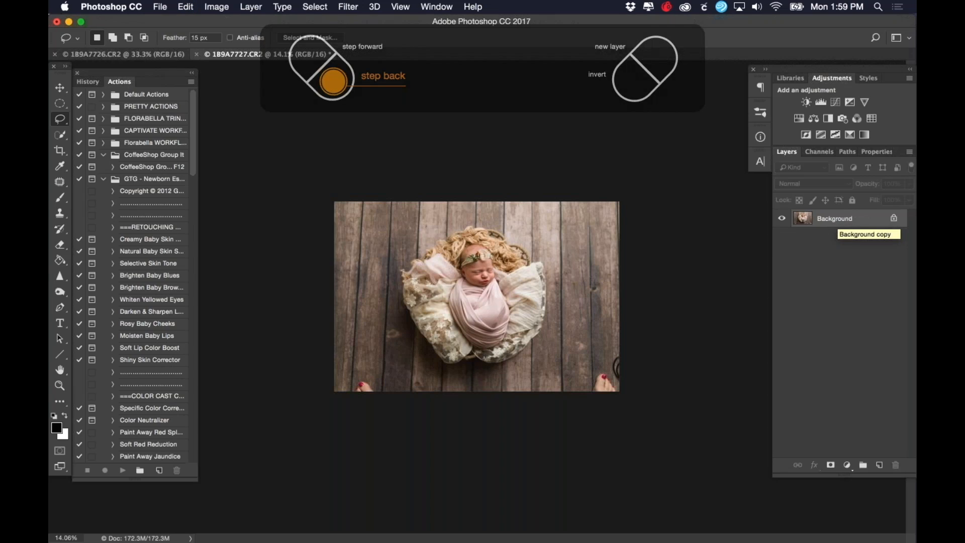
right_click(834, 220)
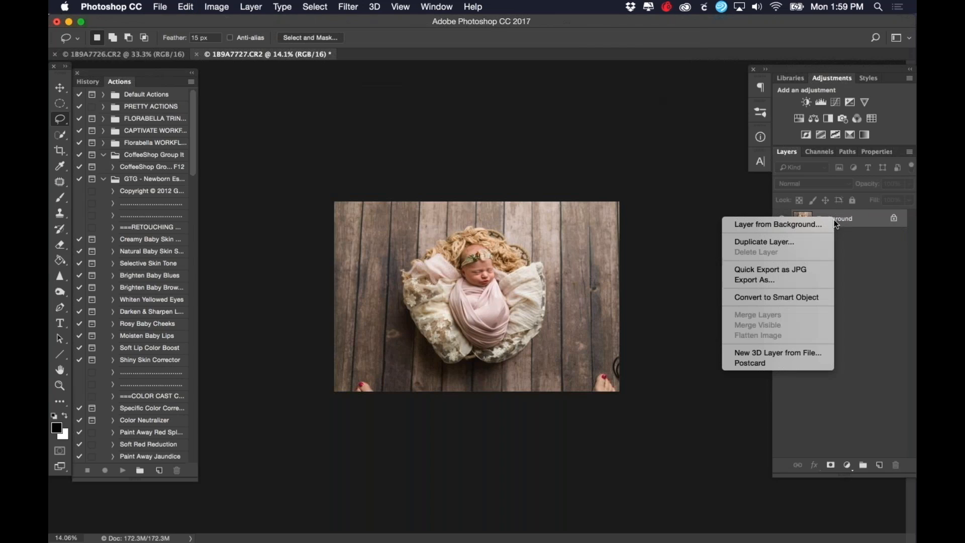
left_click(792, 244)
left_click(583, 208)
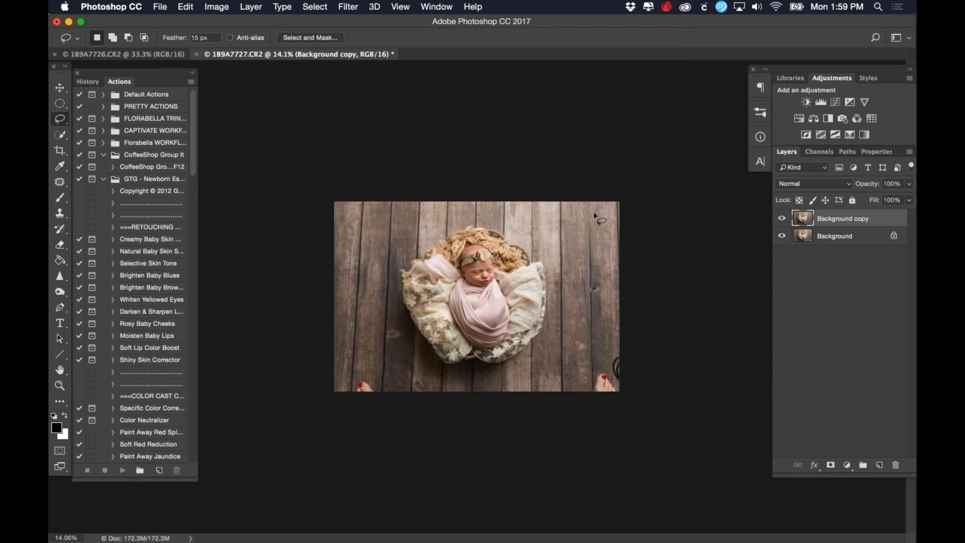
key("alt+super+z")
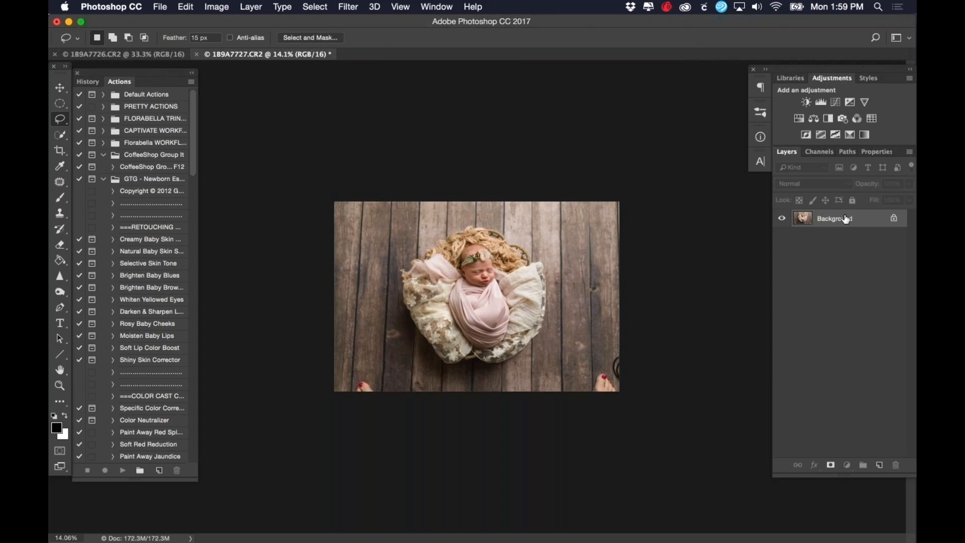
Step: Duplicate the Background layer of 1B9A7727.CR2 as Background copy within the same document
left_click(251, 6)
left_click(275, 56)
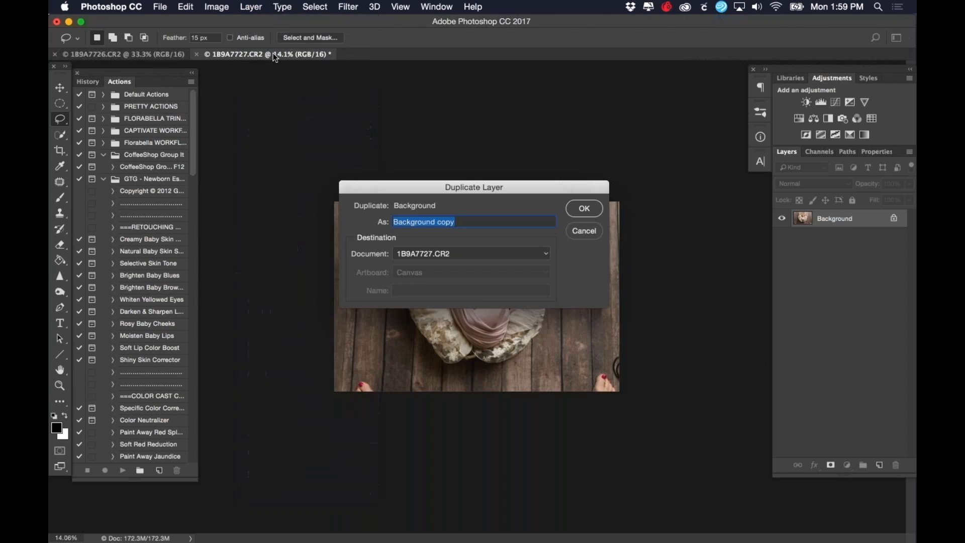
left_click(583, 208)
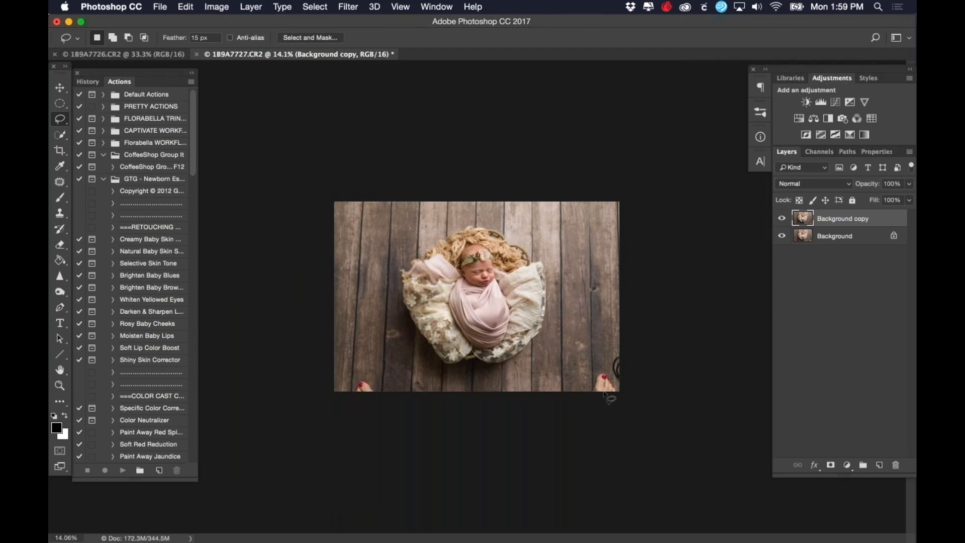
Step: Clone clean wood planks over the toes in both lower corners and the dark object at the photo's right edge on Background copy
key("super+0")
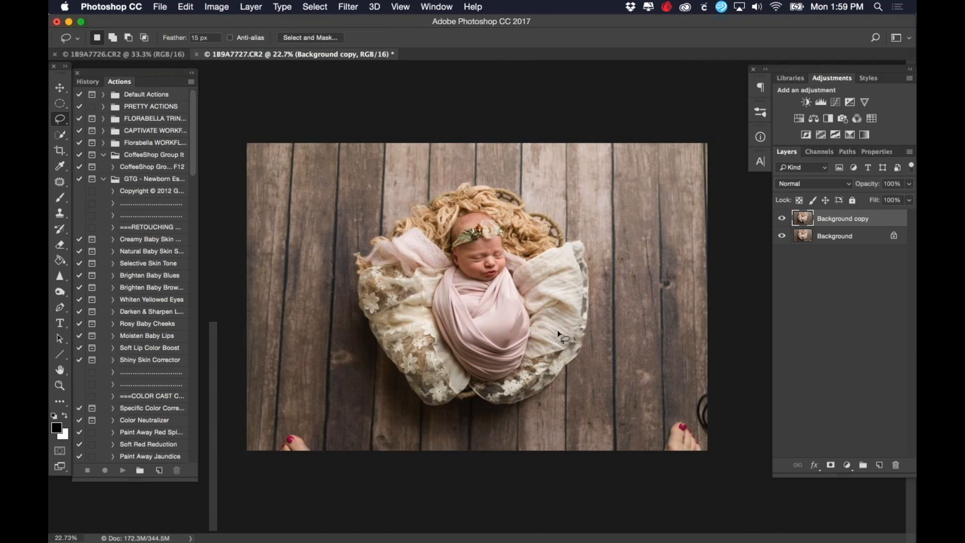
left_click(61, 214)
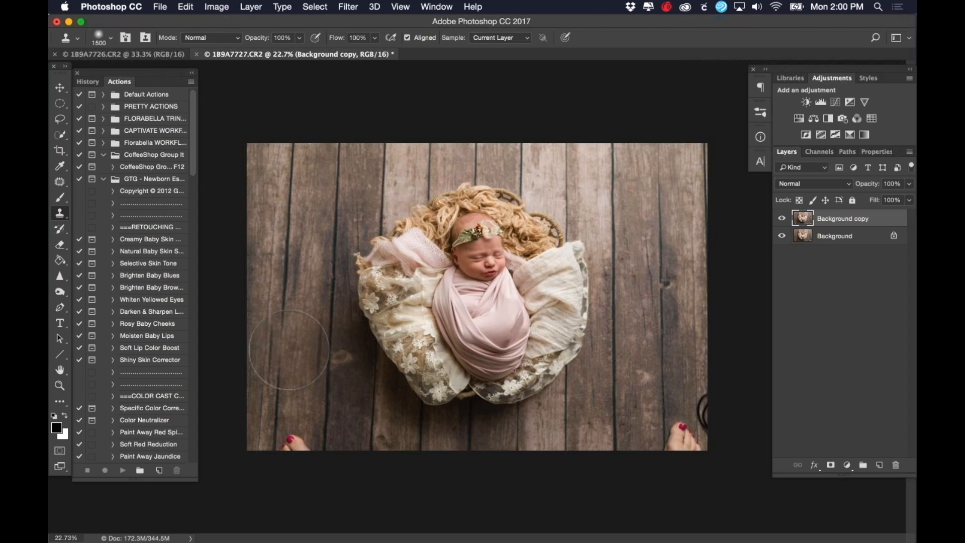
left_click_drag(290, 416, 291, 432)
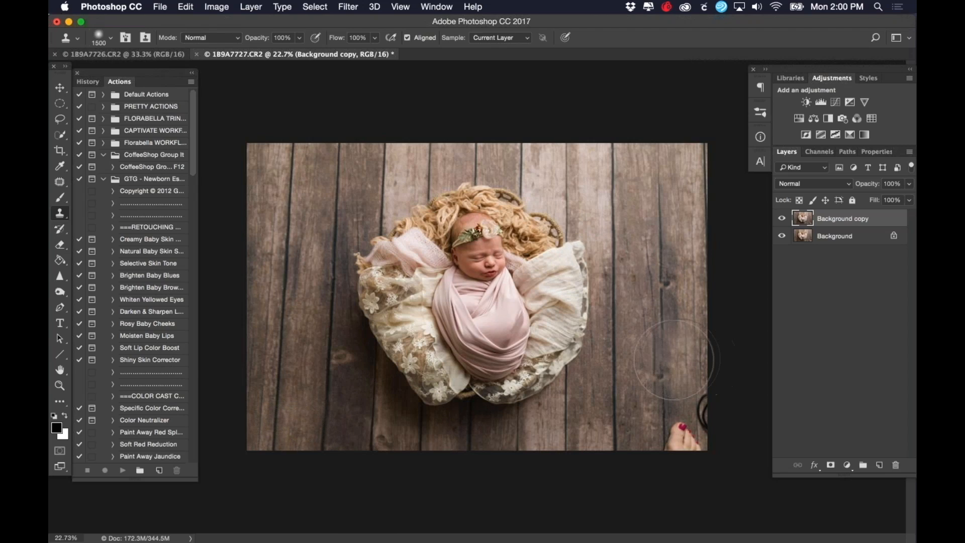
key("alt")
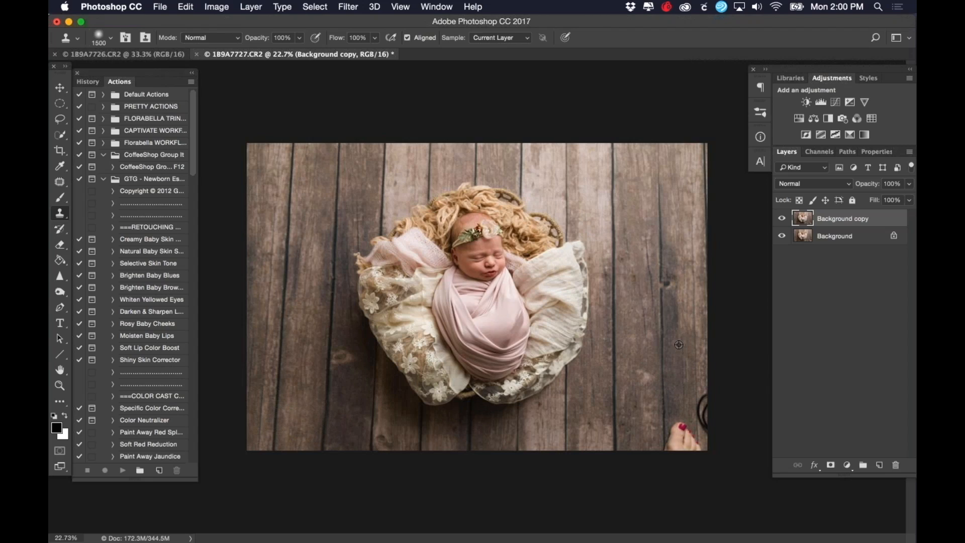
left_click(678, 341, "alt")
mouse_move(677, 346)
left_mouse_down()
mouse_move(689, 409)
mouse_move(679, 422)
mouse_move(682, 413)
left_mouse_up()
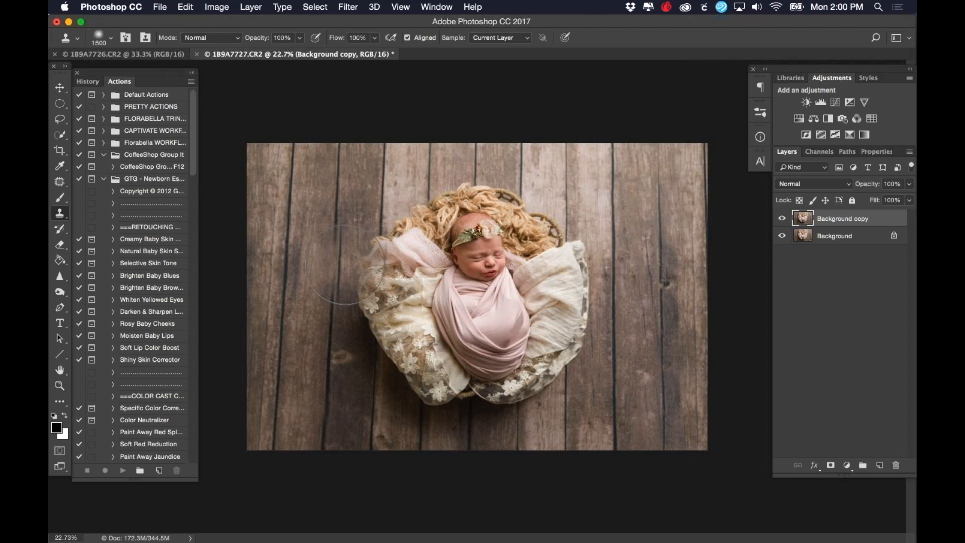
scroll(461, 258, "up", 4)
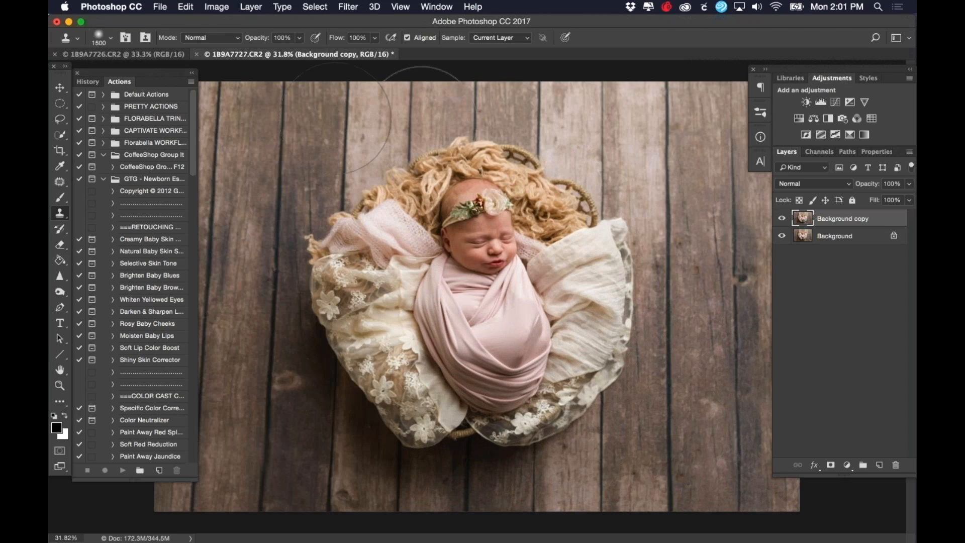
Step: Lasso the smiling baby's head with some surrounding fluff and wrap in 1B9A7726.CR2 and copy the selection
left_click(141, 54)
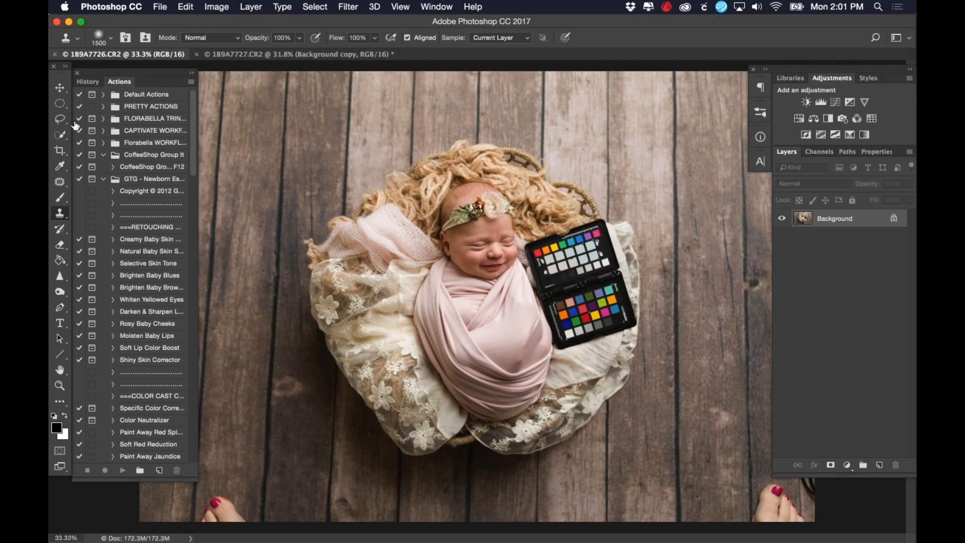
left_click_drag(60, 119, 100, 116)
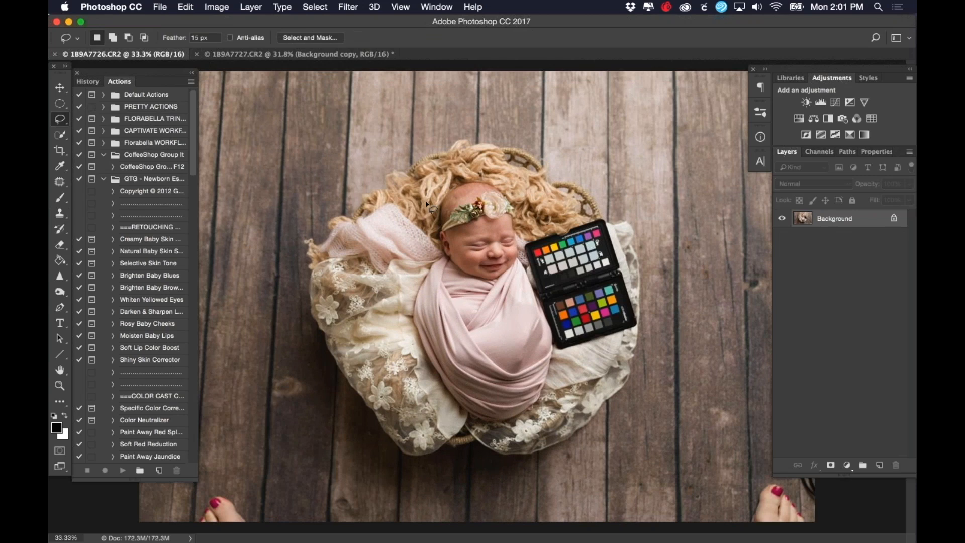
mouse_move(424, 175)
left_mouse_down()
mouse_move(537, 200)
mouse_move(552, 244)
mouse_move(487, 305)
left_mouse_up()
left_click(192, 8)
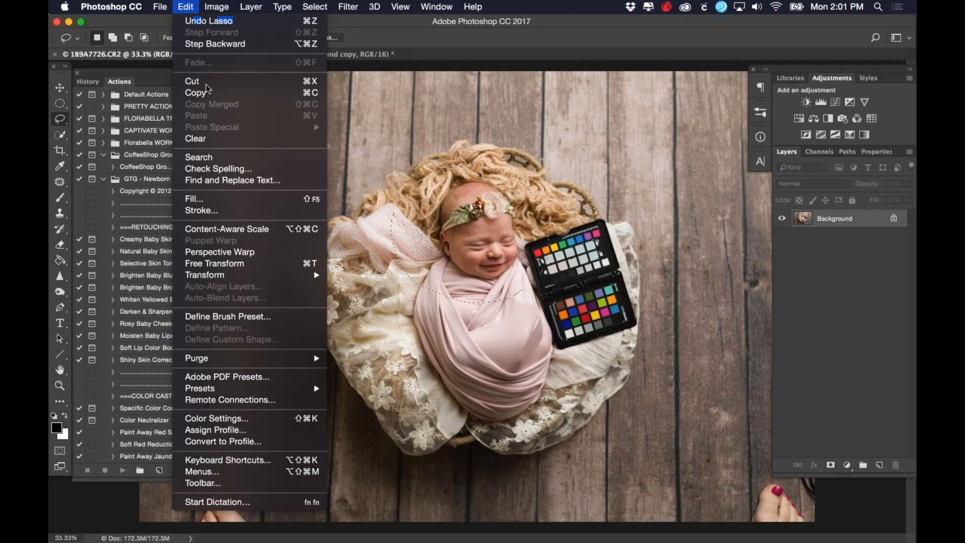
left_click(209, 92)
Step: Paste the copied smiling head into 1B9A7727.CR2 as a new layer above Background copy
left_click(262, 52)
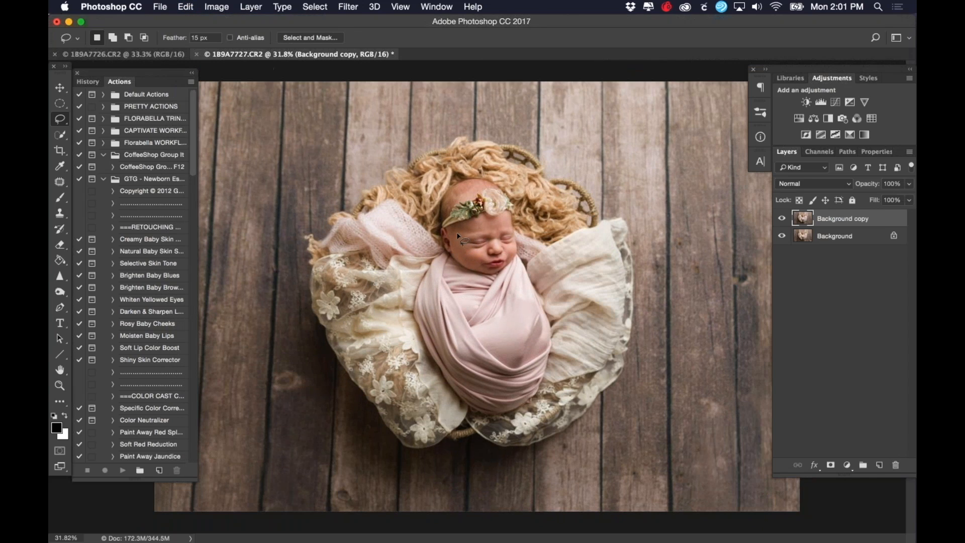
scroll(480, 261, "down", 3)
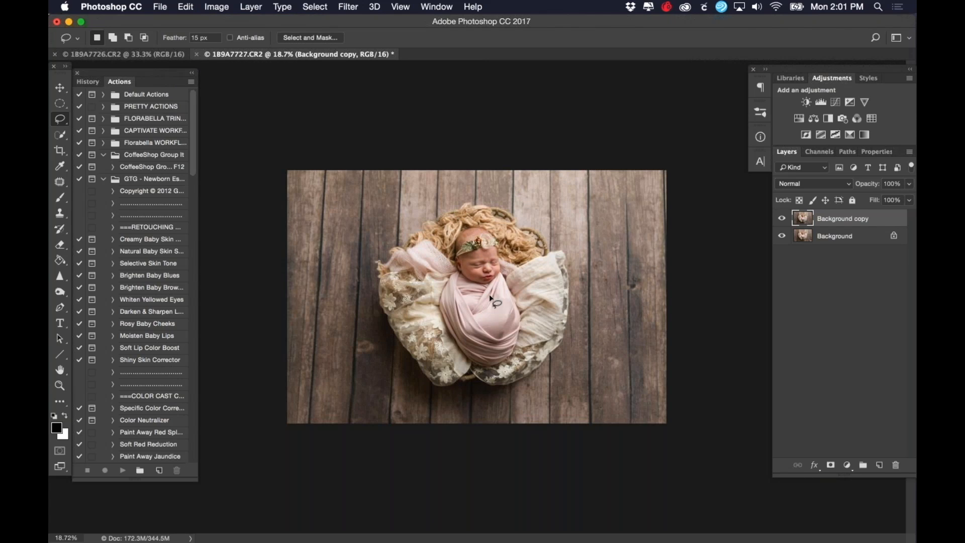
scroll(493, 301, "up", 4)
scroll(492, 301, "down", 4)
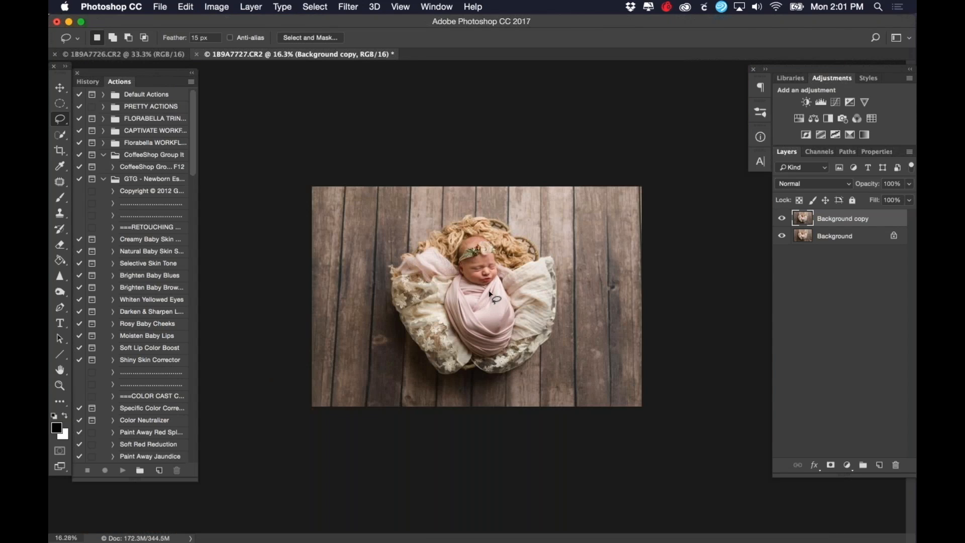
left_click(190, 7)
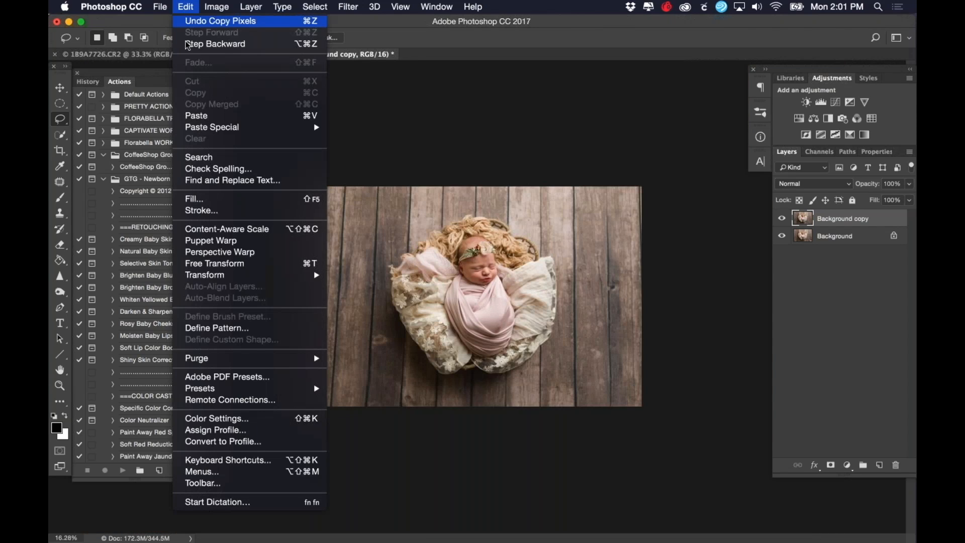
left_click(196, 114)
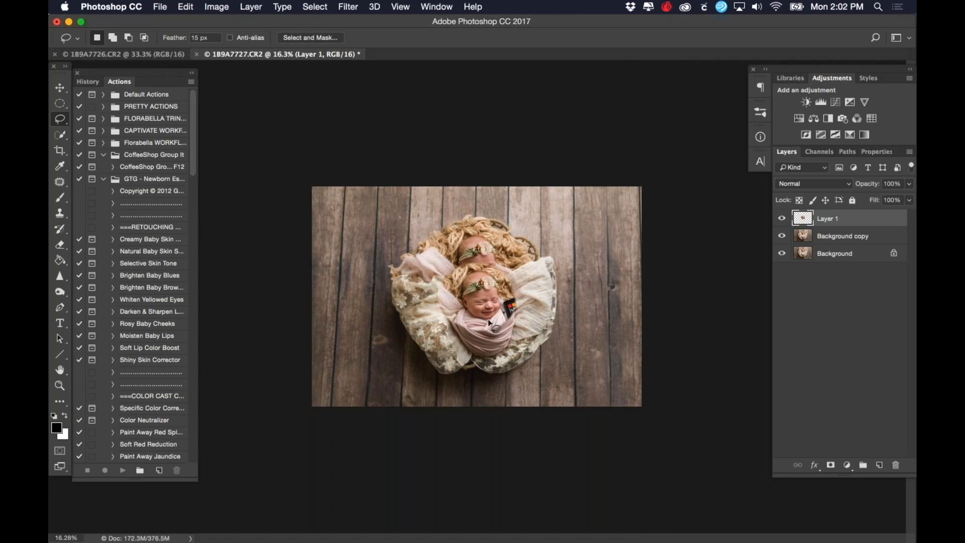
Step: Move the pasted smiling head over the baby's original head so the face and headband roughly line up
scroll(480, 307, "up", 2)
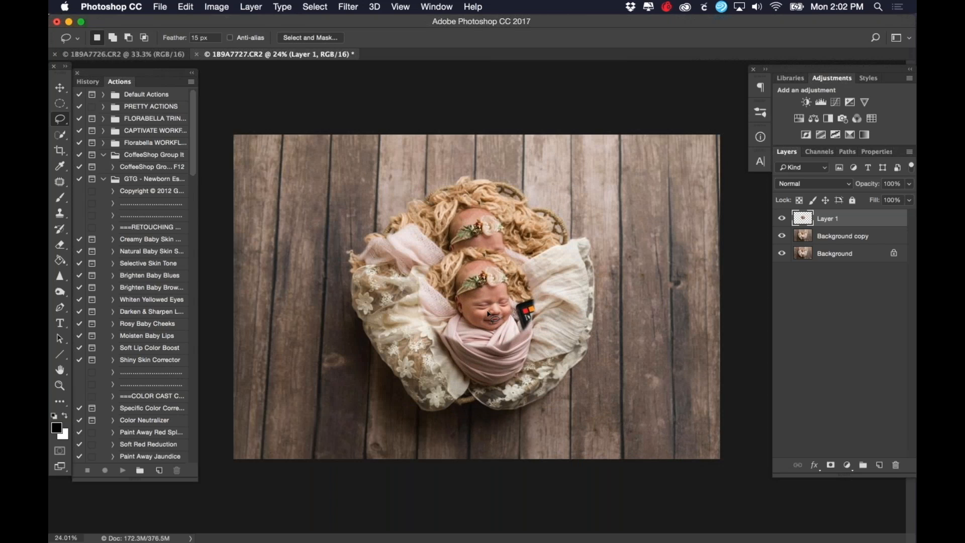
scroll(488, 314, "up", 3)
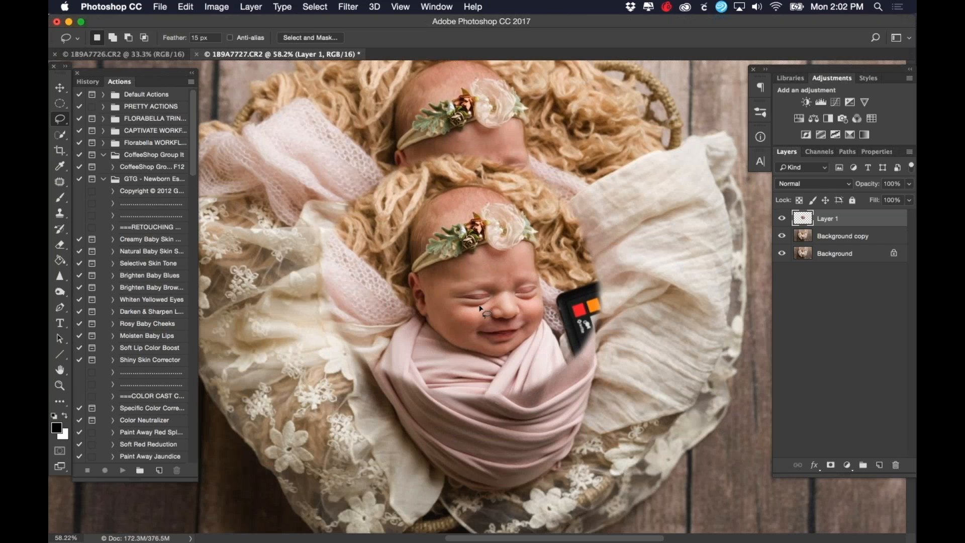
scroll(481, 309, "down", 3)
scroll(462, 292, "up", 3)
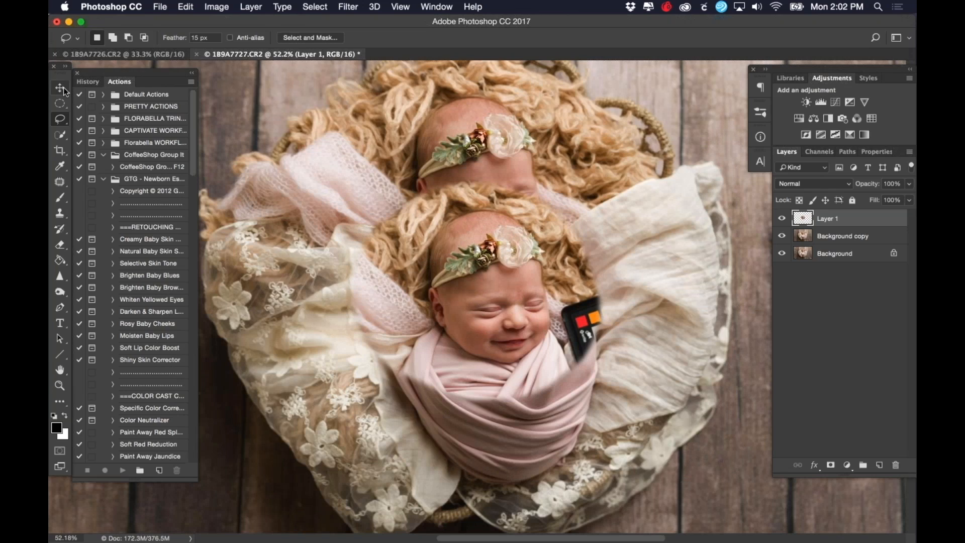
left_click_drag(62, 89, 90, 90)
left_click_drag(527, 270, 511, 168)
key("super+0")
scroll(476, 166, "up", 10)
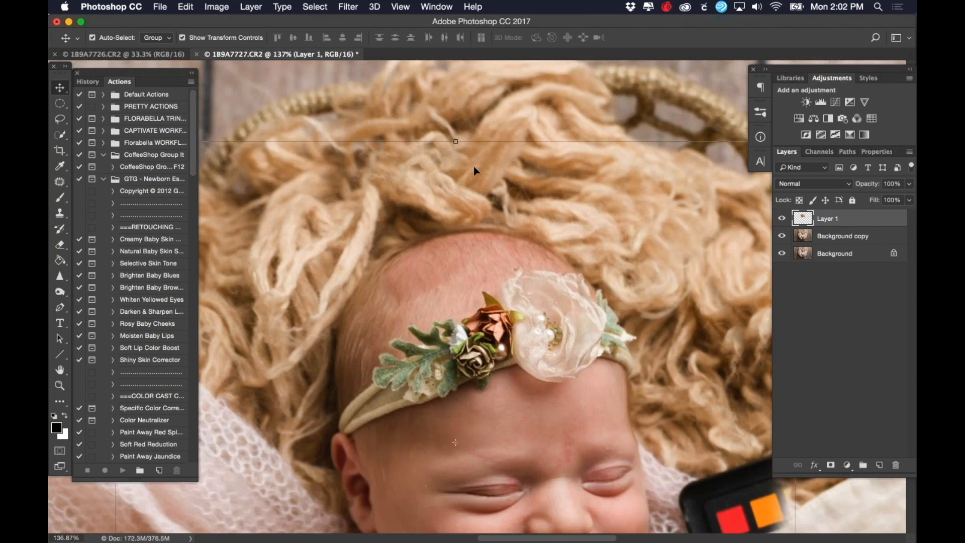
scroll(477, 166, "down", 5)
mouse_move(550, 287)
left_mouse_down()
mouse_move(483, 268)
mouse_move(547, 288)
left_mouse_up()
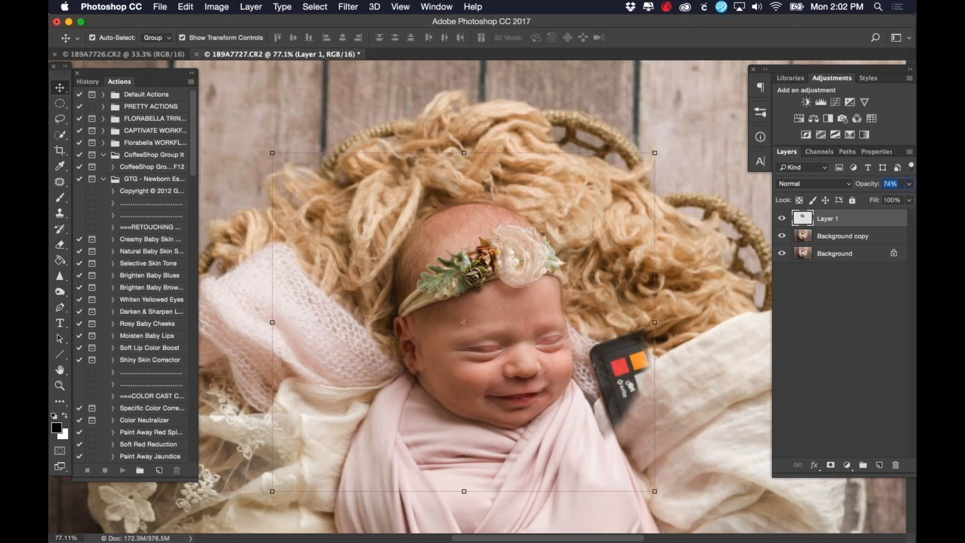
Step: Lower Layer 1's opacity to 57% so the original face shows through the pasted head
left_click_drag(862, 188, 869, 187)
key("Return")
key("Return")
key("Return")
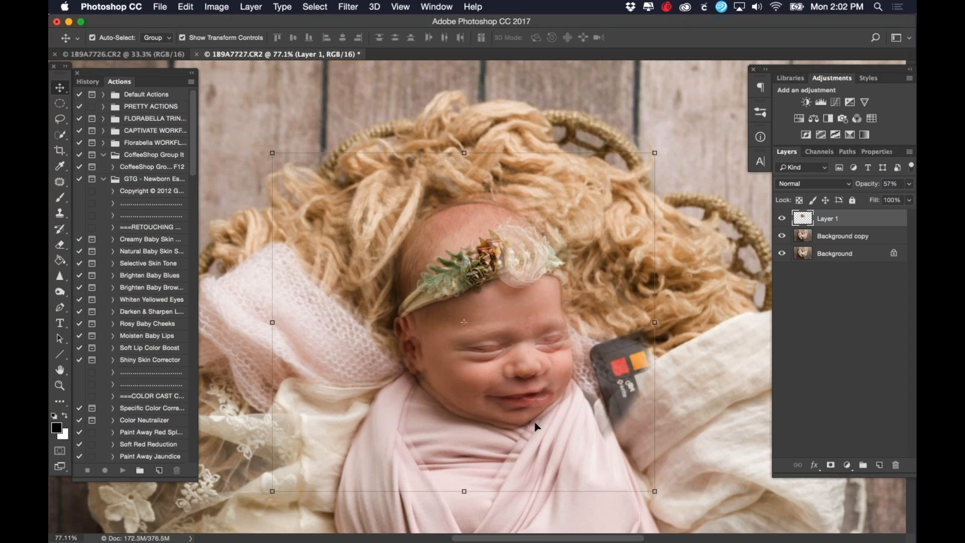
Step: Nudge the semi-transparent head on Layer 1 into closer alignment with the face beneath it
scroll(535, 426, "up", 3)
left_click_drag(491, 256, 499, 196)
key("super+0")
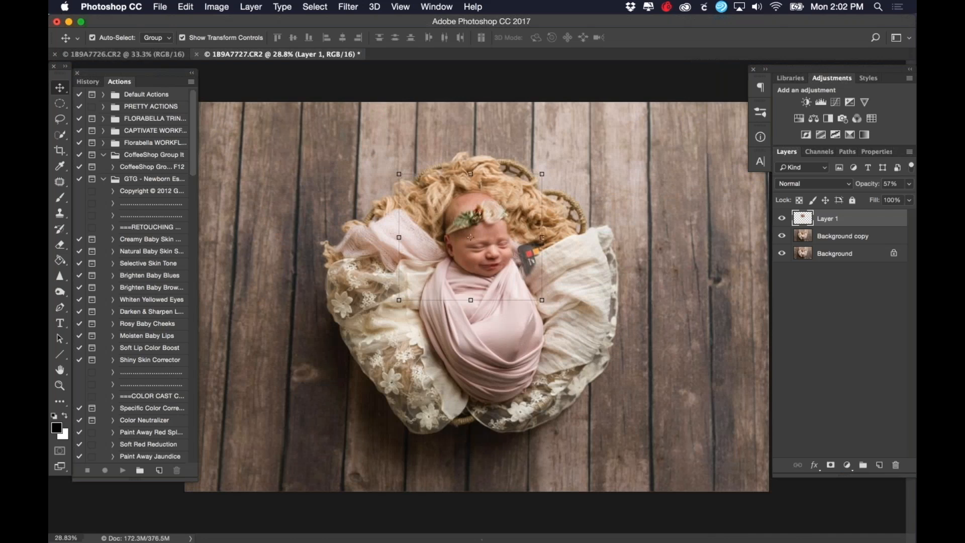
scroll(471, 236, "up", 5)
left_click_drag(573, 280, 572, 277)
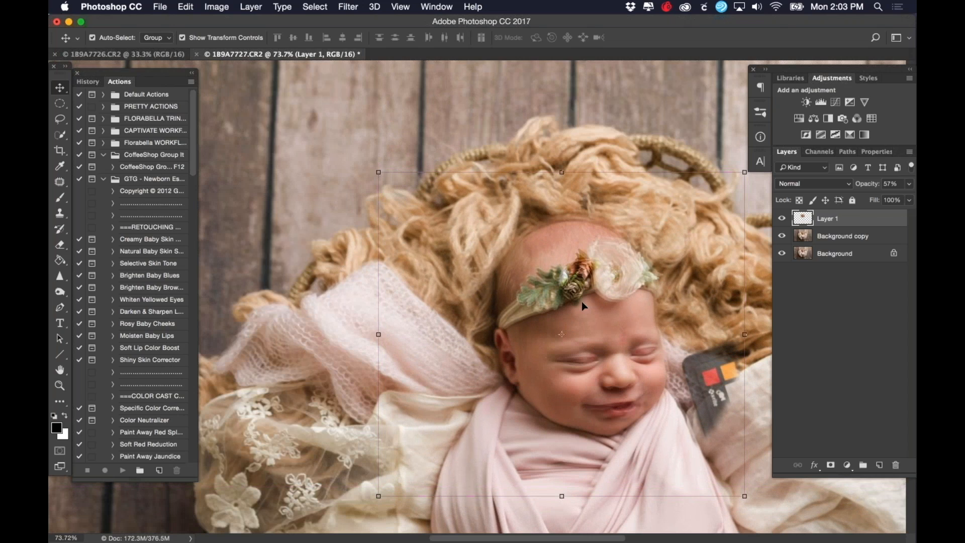
Step: Resize the pasted head slightly with a free transform and link its width and height at 101.88%
scroll(582, 302, "down", 3)
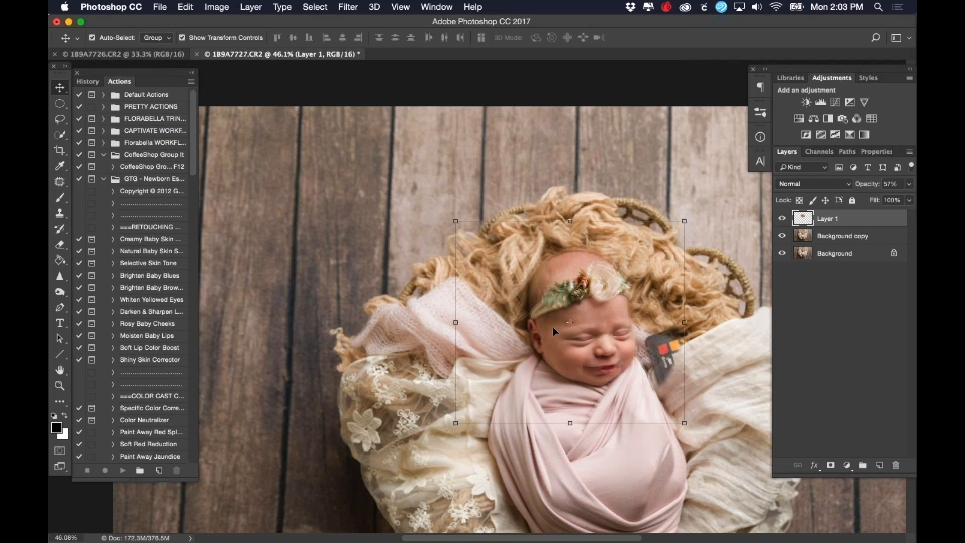
mouse_move(455, 221)
left_mouse_down()
mouse_move(442, 213)
mouse_move(449, 219)
left_mouse_up()
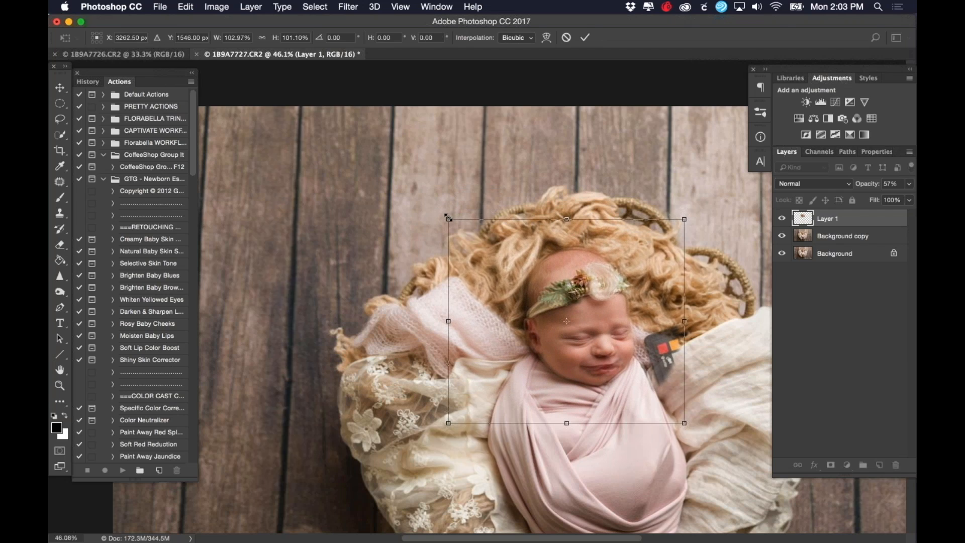
left_click(261, 40)
mouse_move(448, 220)
left_mouse_down()
mouse_move(472, 231)
mouse_move(490, 261)
mouse_move(435, 277)
mouse_move(580, 273)
mouse_move(507, 274)
mouse_move(451, 230)
left_mouse_up()
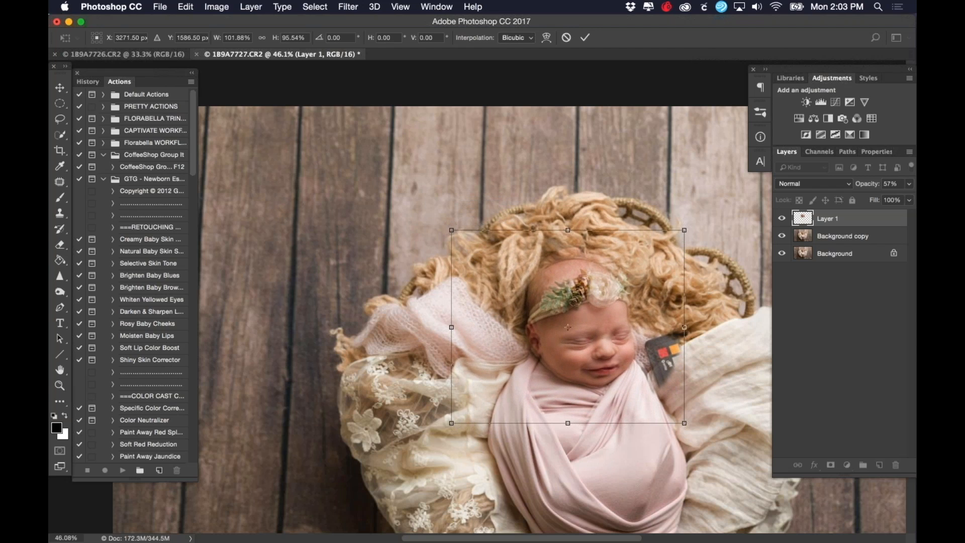
left_click(262, 38)
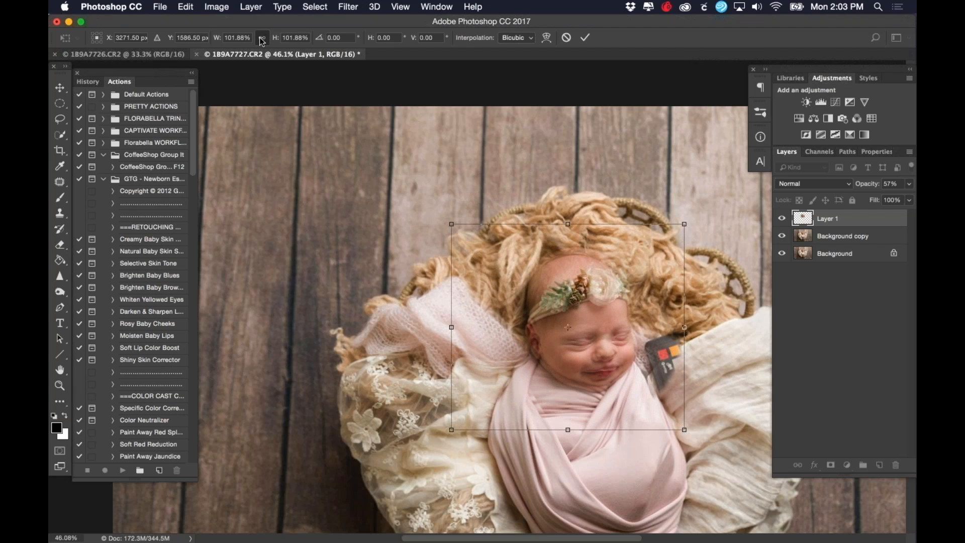
Step: Scale the pasted head proportionally to 104.50%, reposition it over the face beneath, and apply the transform
mouse_move(451, 224)
left_mouse_down()
mouse_move(485, 249)
mouse_move(439, 223)
mouse_move(467, 238)
mouse_move(451, 235)
mouse_move(449, 222)
left_mouse_up()
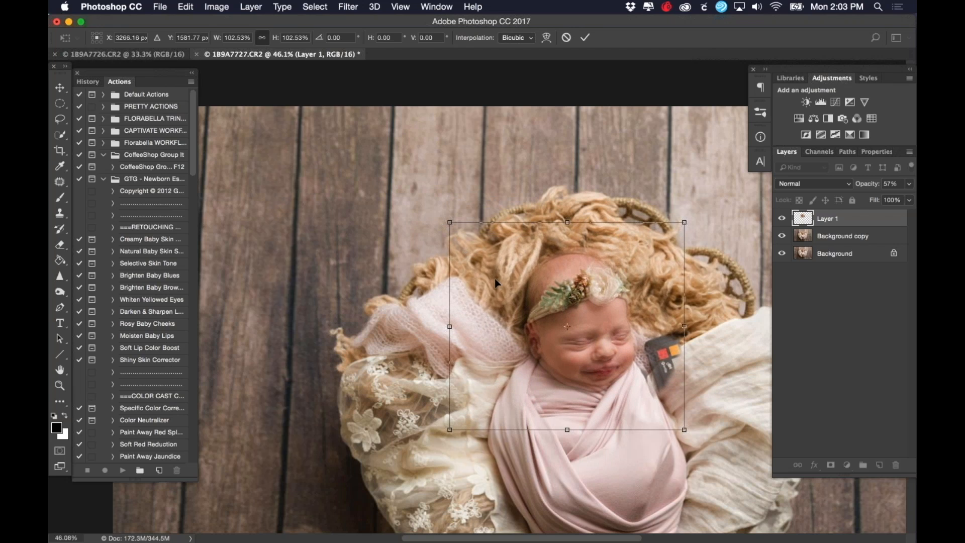
left_click_drag(449, 221, 455, 227)
scroll(603, 390, "up", 3)
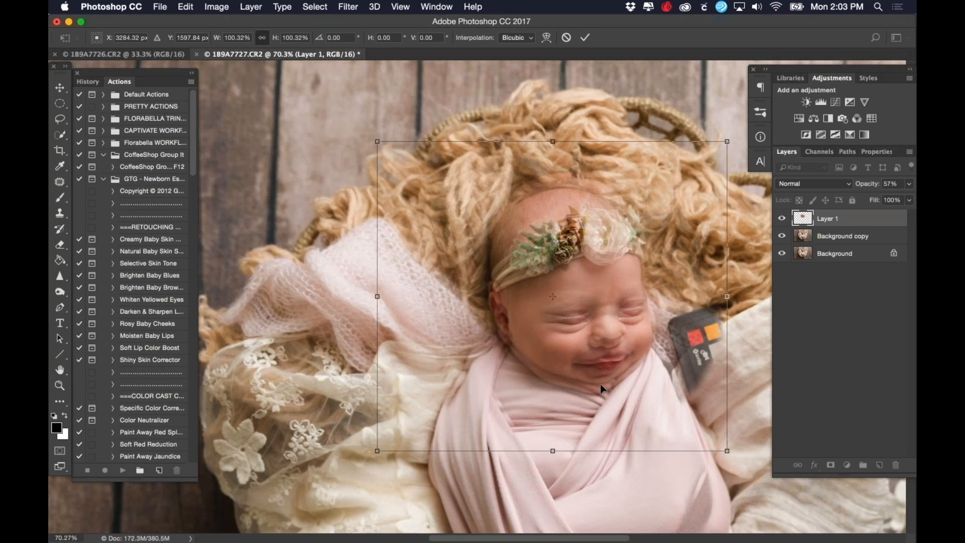
left_click_drag(378, 142, 358, 128)
left_click_drag(504, 280, 510, 278)
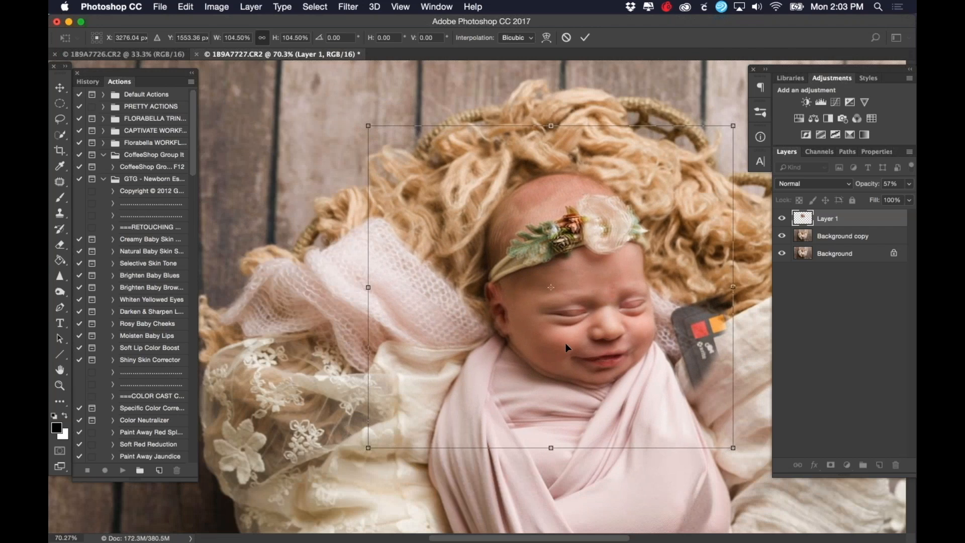
scroll(565, 347, "up", 5)
scroll(564, 344, "down", 10)
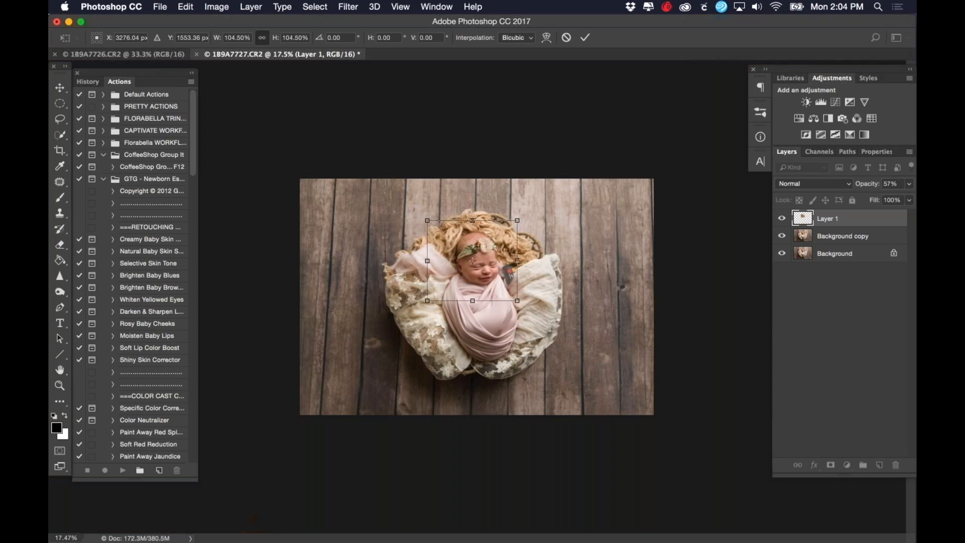
scroll(560, 227, "up", 3)
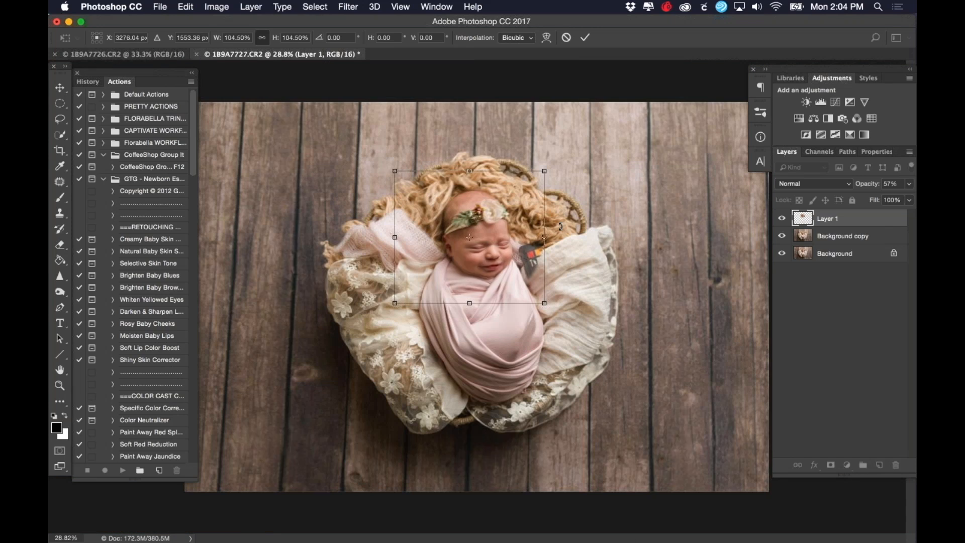
left_click(585, 38)
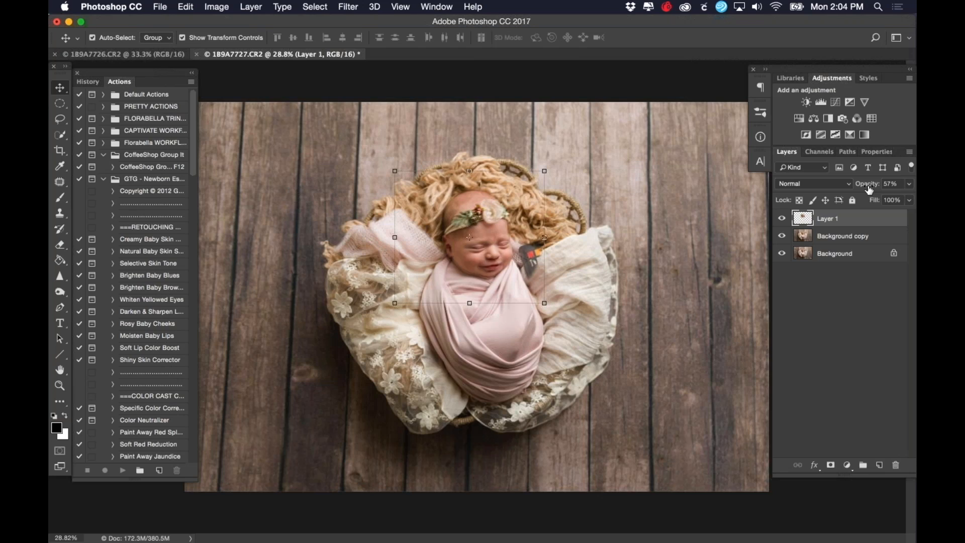
Step: Raise Layer 1's opacity to 100%
left_click_drag(868, 189, 890, 189)
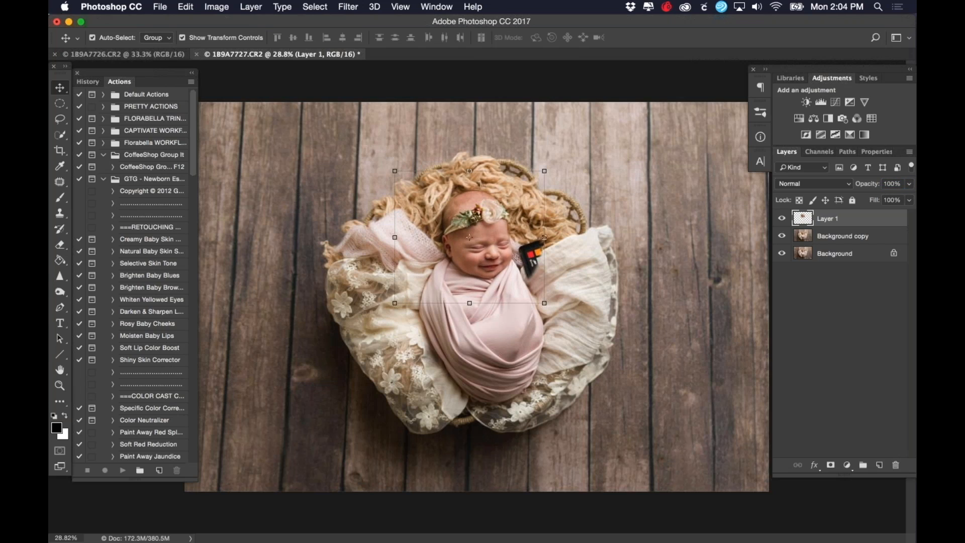
scroll(468, 279, "up", 5)
left_click(474, 278)
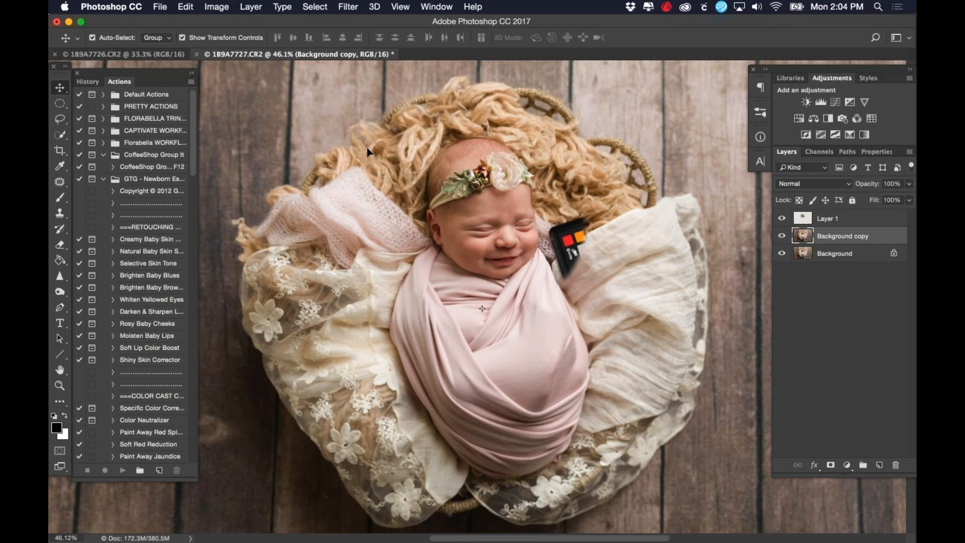
Step: Toggle Layer 1's visibility repeatedly to compare the pasted head's size and position with the original head
scroll(362, 201, "up", 5)
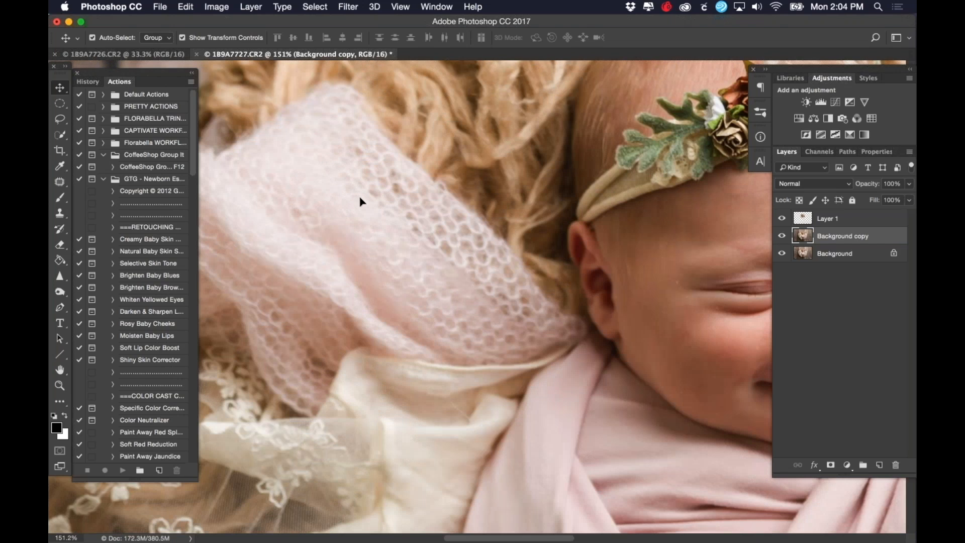
scroll(361, 202, "down", 3)
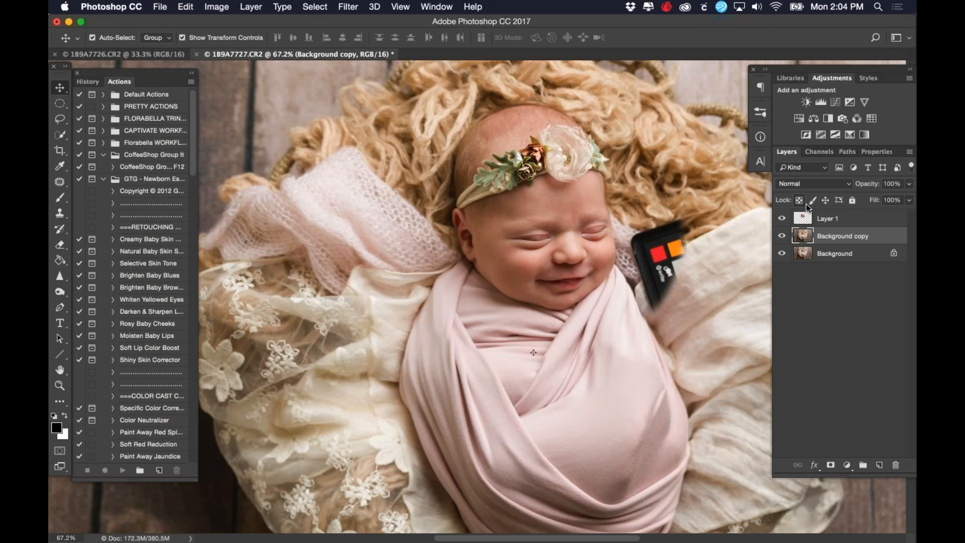
left_click(782, 219)
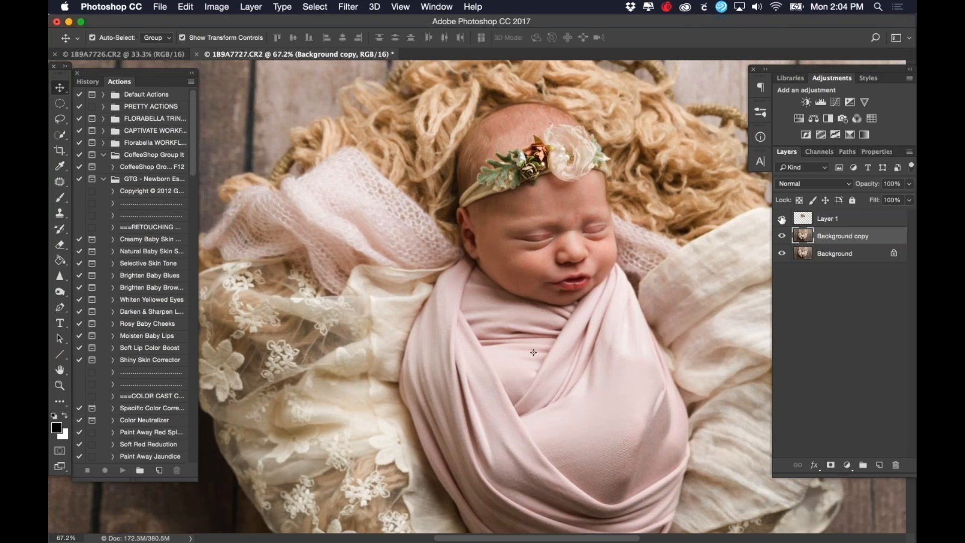
left_click(781, 218)
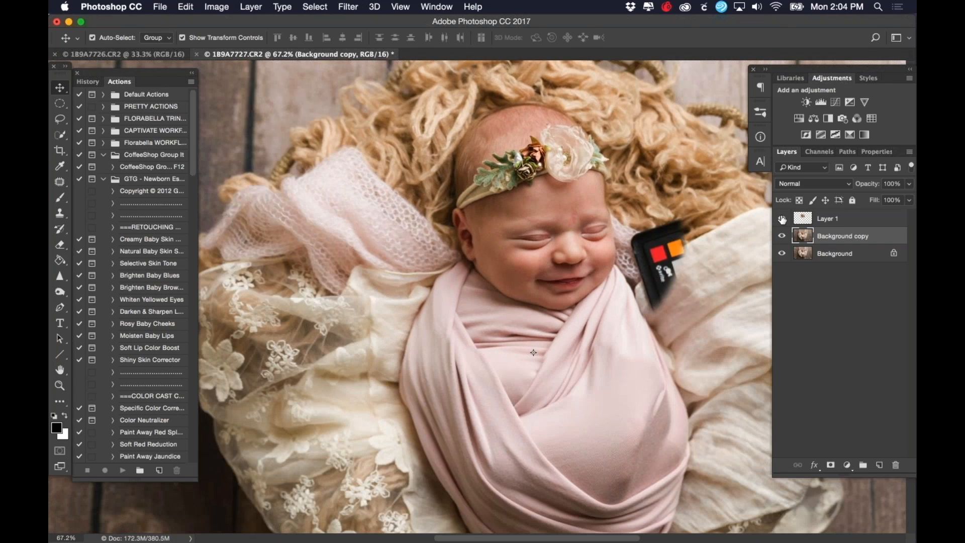
left_click(781, 219)
left_click(781, 219)
left_click(781, 219)
left_click(781, 218)
left_click(782, 220)
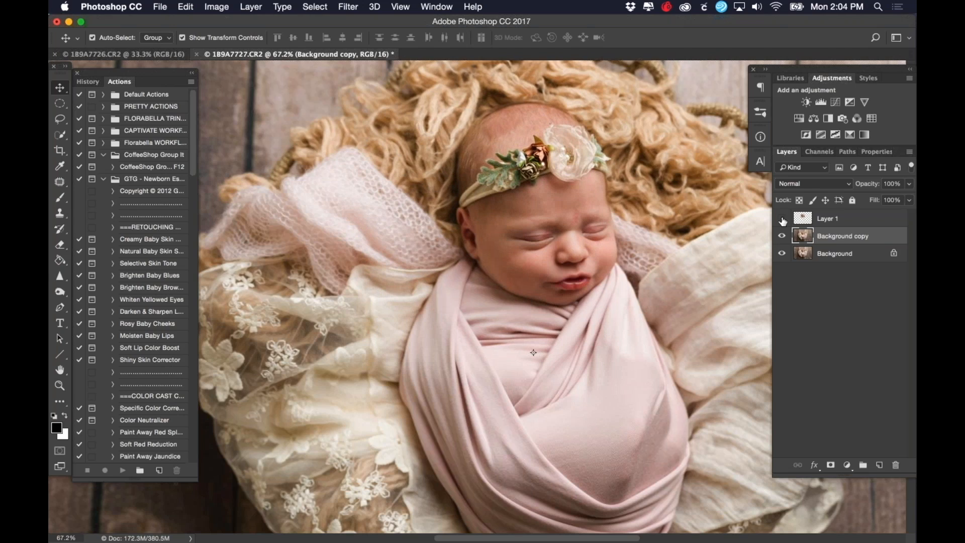
left_click(782, 219)
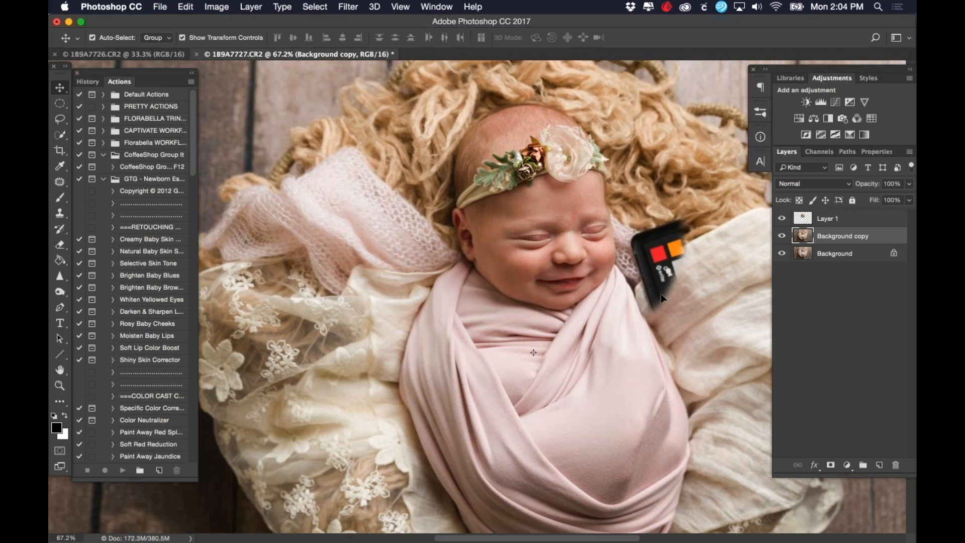
Step: Add a white layer mask to Layer 1 and make the mask active for editing
left_click(831, 219)
key("super+0")
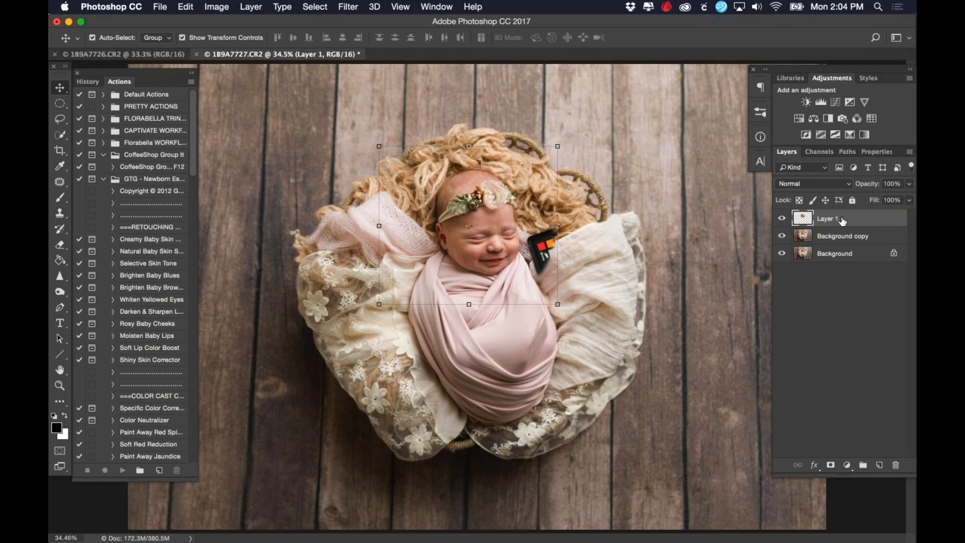
left_click(831, 465)
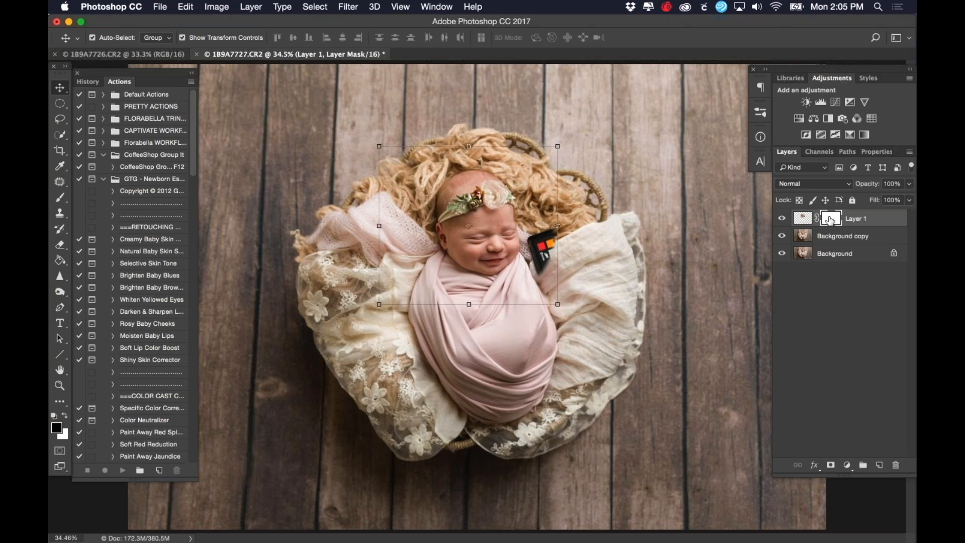
left_click(799, 220)
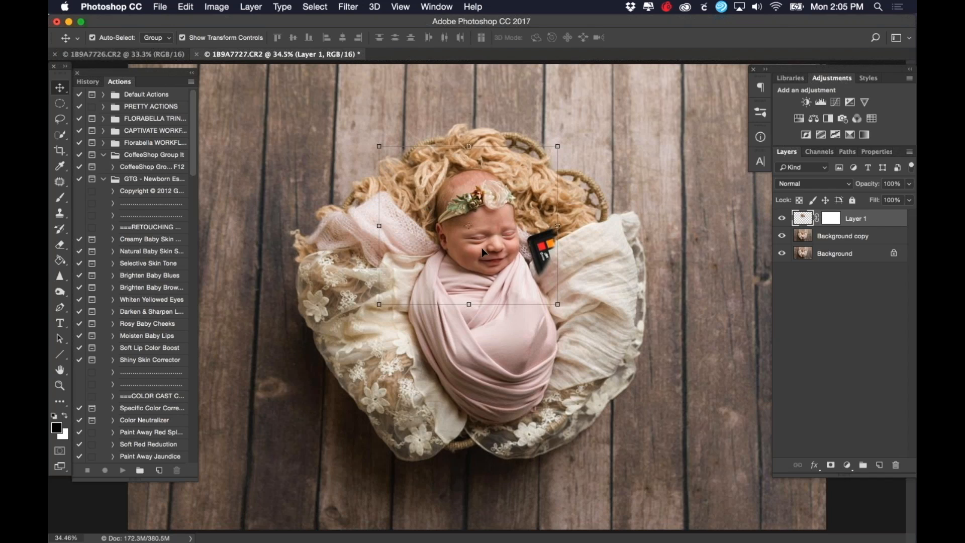
left_click(831, 218)
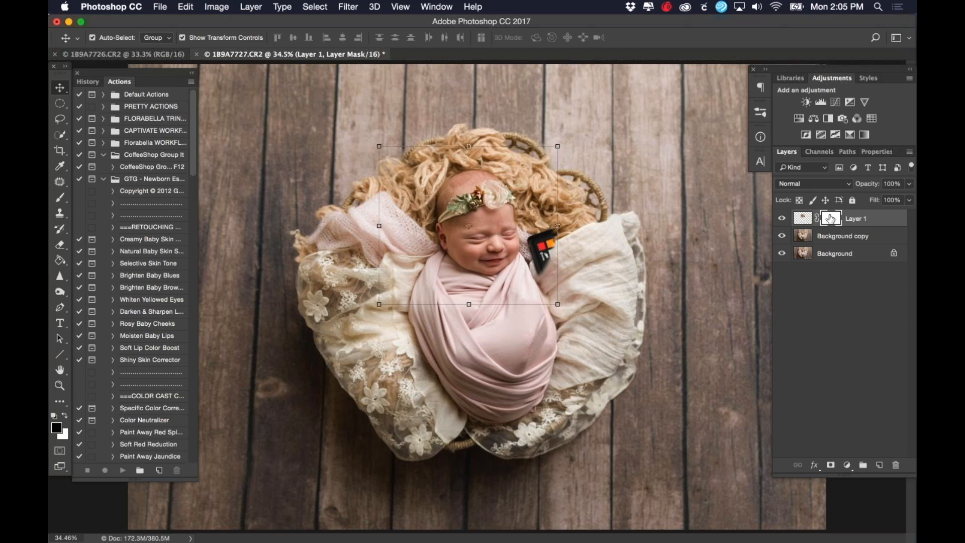
Step: Invert Layer 1's mask to black so the pasted head is hidden
left_click(824, 235)
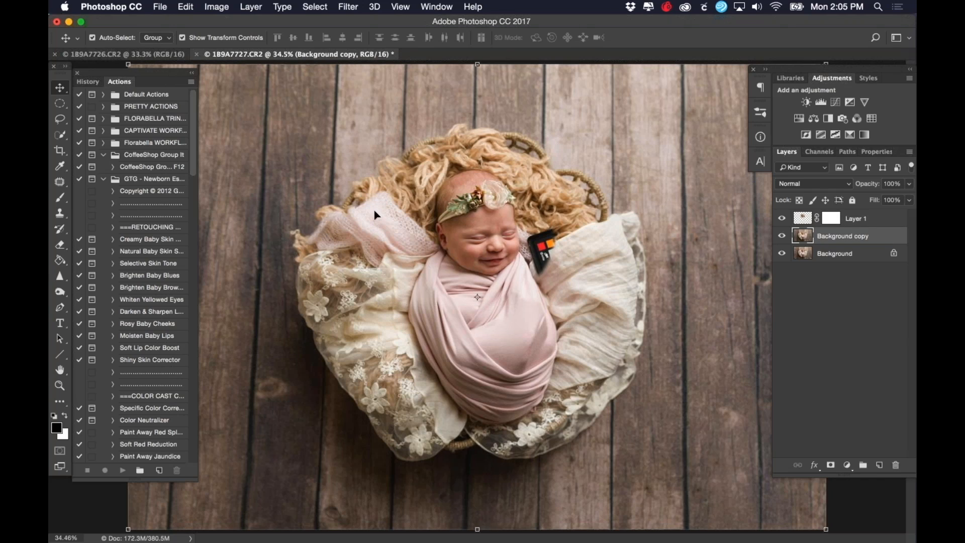
scroll(375, 211, "down", 5)
scroll(399, 232, "up", 3)
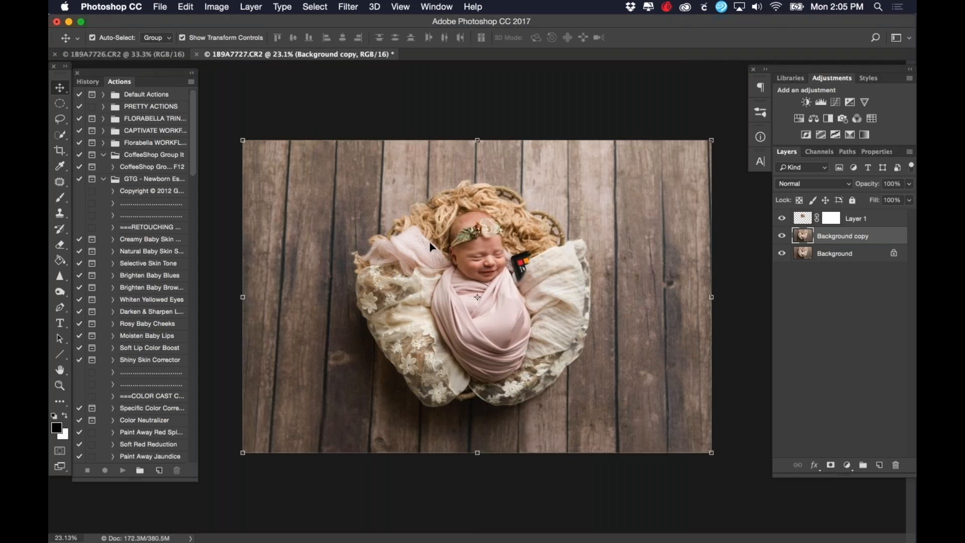
left_click(832, 218)
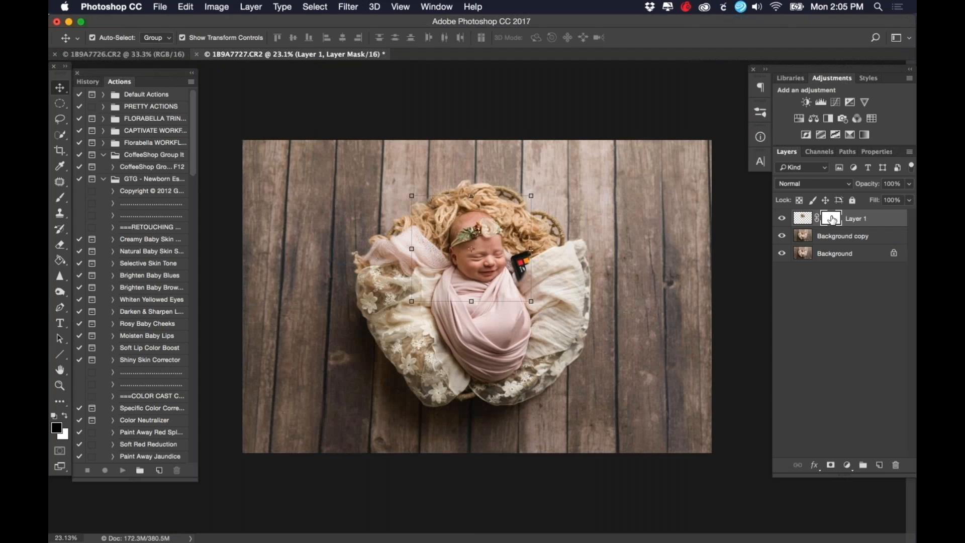
key("super+i")
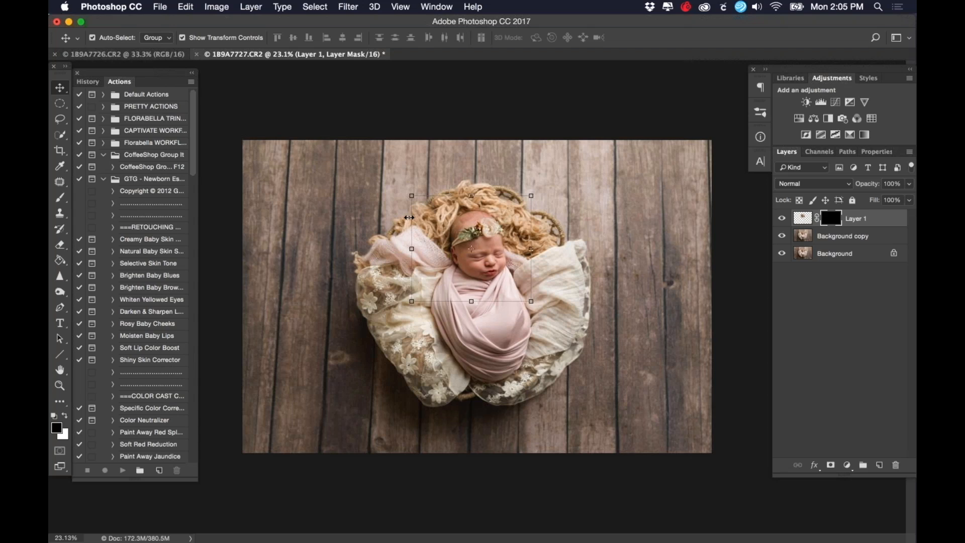
scroll(434, 231, "up", 5)
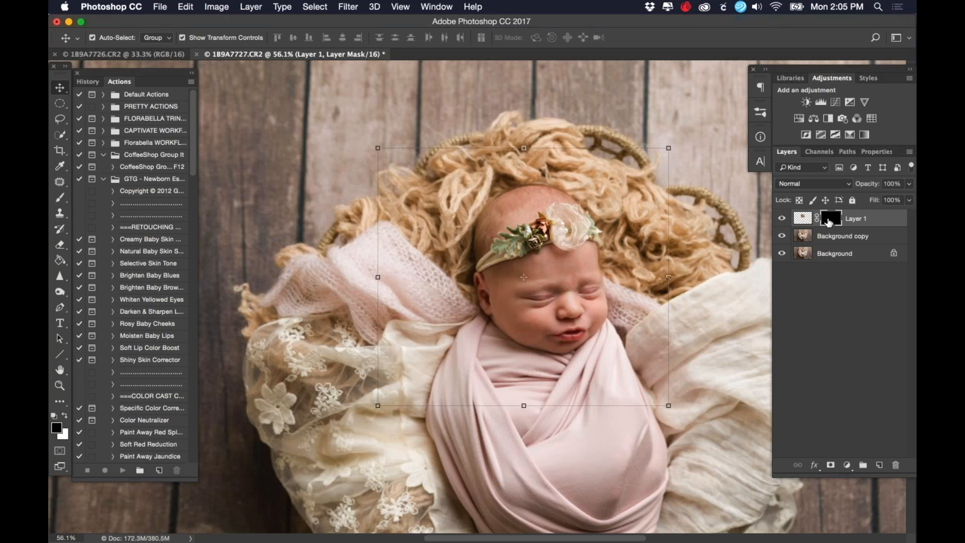
Step: Invert Layer 1's mask back to white so the pasted head shows, and activate the Brush tool
key("ctrl+i")
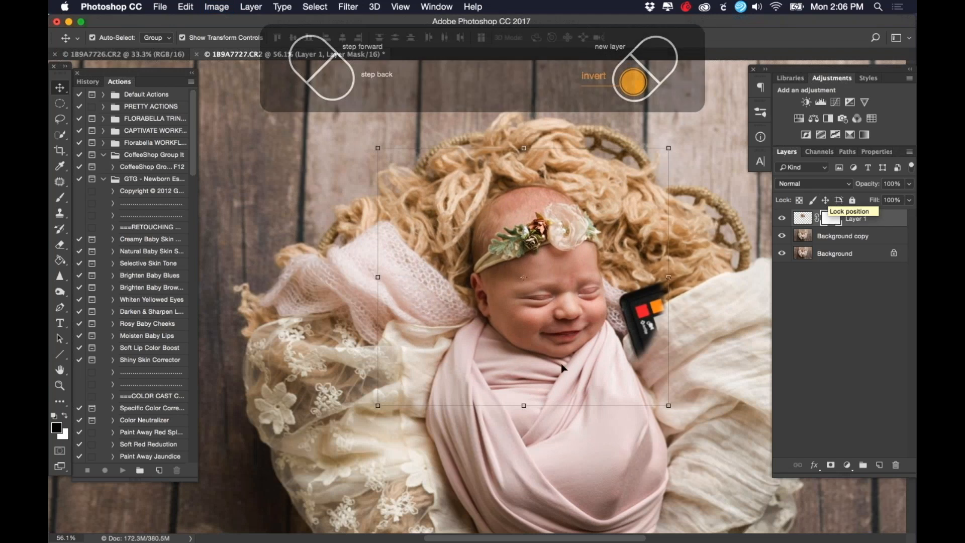
key("b")
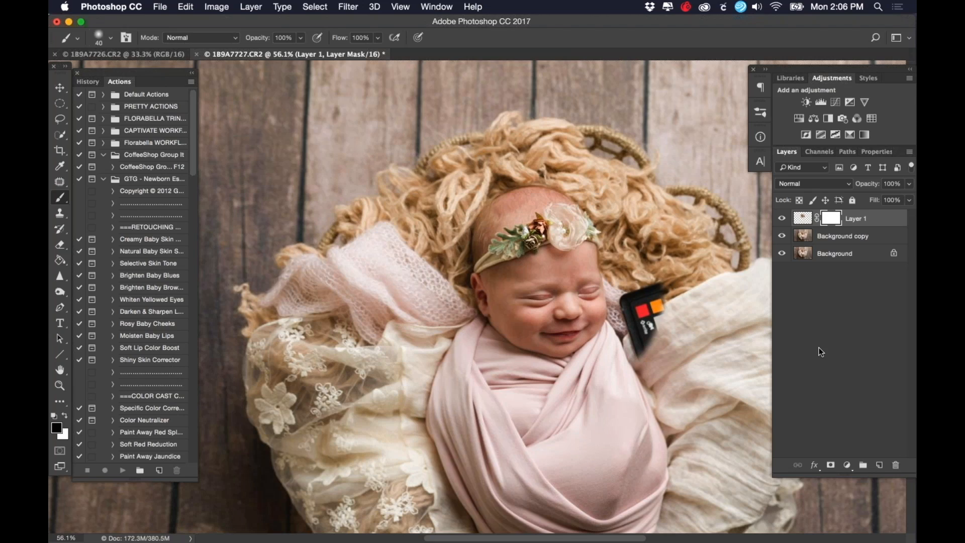
left_click(799, 219)
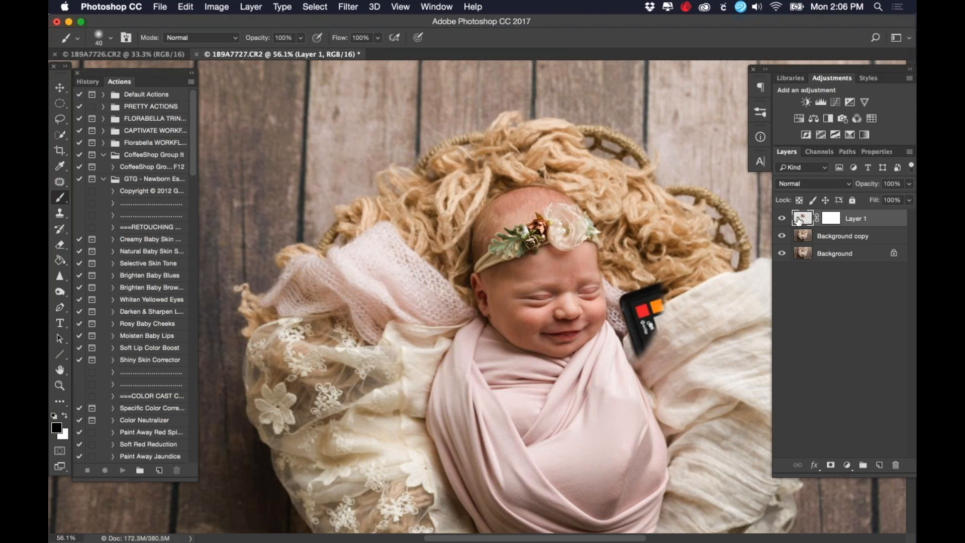
scroll(704, 407, "down", 4)
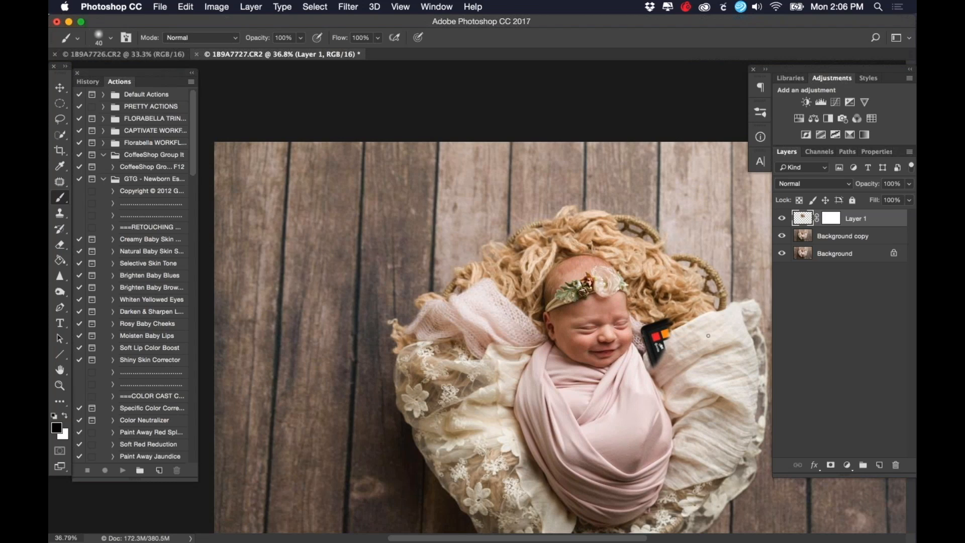
scroll(679, 342, "up", 5)
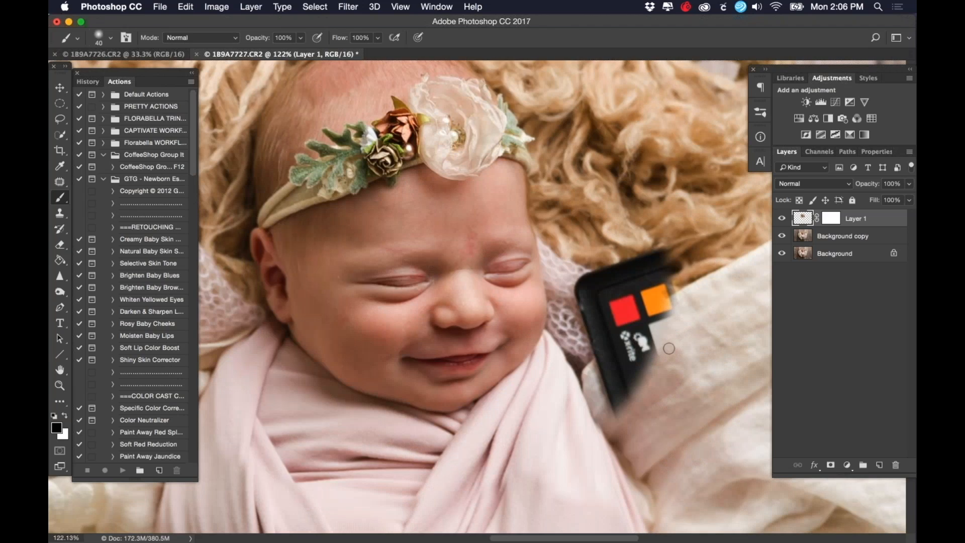
scroll(667, 348, "down", 2)
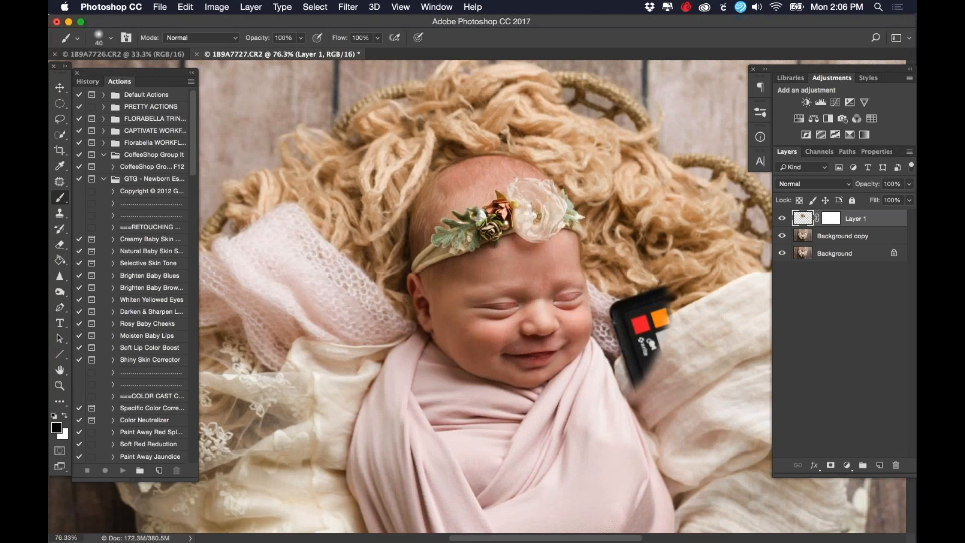
Step: Paint black on Layer 1's mask with a 175 px brush to hide the colour card beside the baby's cheek
left_click(830, 218)
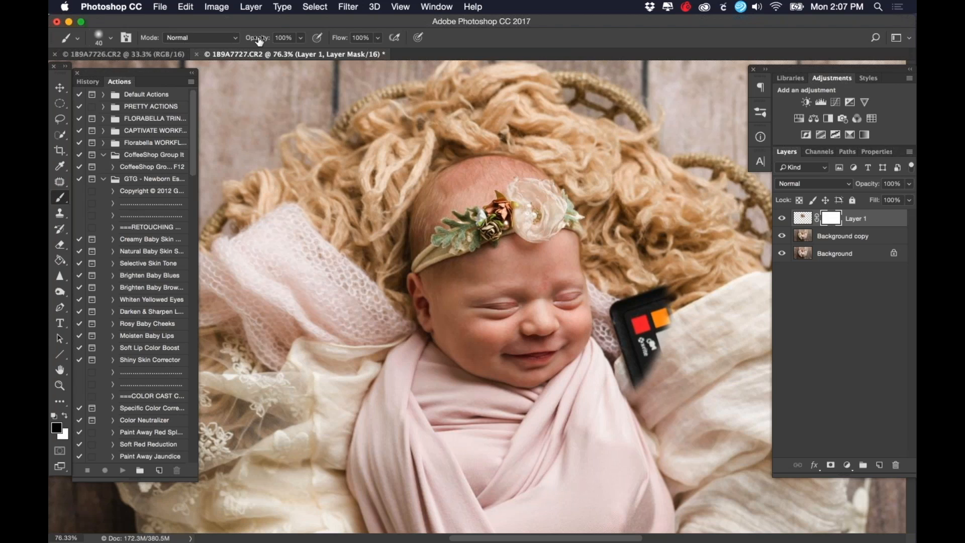
key("bracketright")
key("bracketright")
key("bracketright")
key("bracketright")
key("bracketright")
key("bracketright")
mouse_move(661, 282)
left_mouse_down()
mouse_move(654, 312)
mouse_move(634, 298)
mouse_move(623, 316)
mouse_move(640, 365)
mouse_move(655, 344)
mouse_move(626, 340)
mouse_move(621, 299)
mouse_move(630, 316)
left_mouse_up()
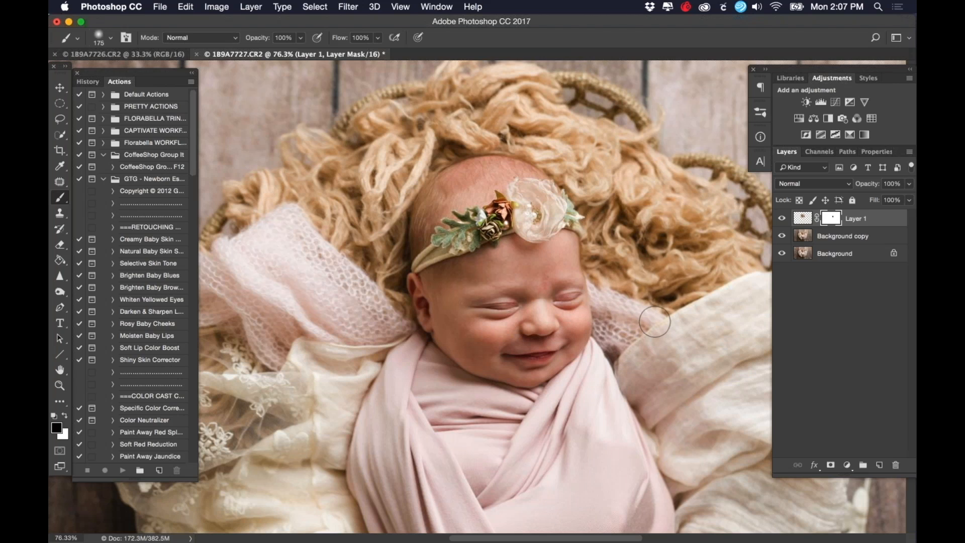
Step: Toggle Layer 1's visibility repeatedly with the whole photo in view to compare the swapped head with the original
key("super+0")
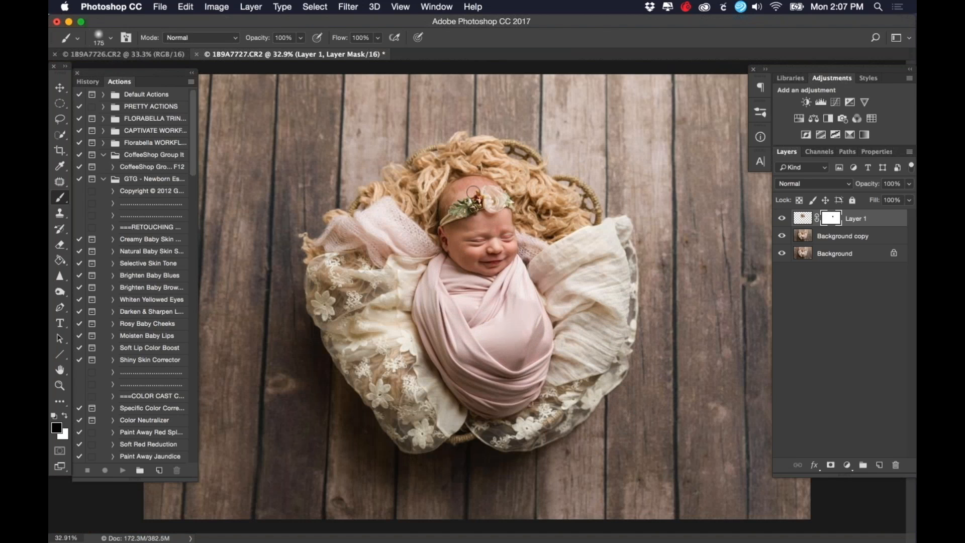
scroll(430, 158, "up", 5)
scroll(430, 156, "down", 5)
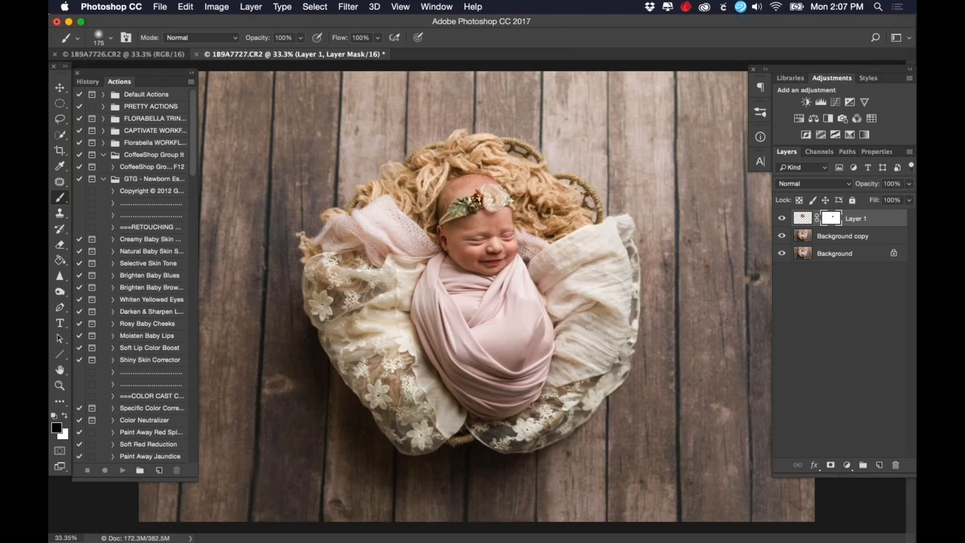
left_click(782, 219)
left_click(781, 219)
left_click(780, 220)
left_click(780, 220)
left_click(780, 220)
left_click(781, 220)
left_click(780, 221)
left_click(780, 220)
left_click(780, 220)
left_click(777, 222)
left_click(776, 221)
left_click(777, 222)
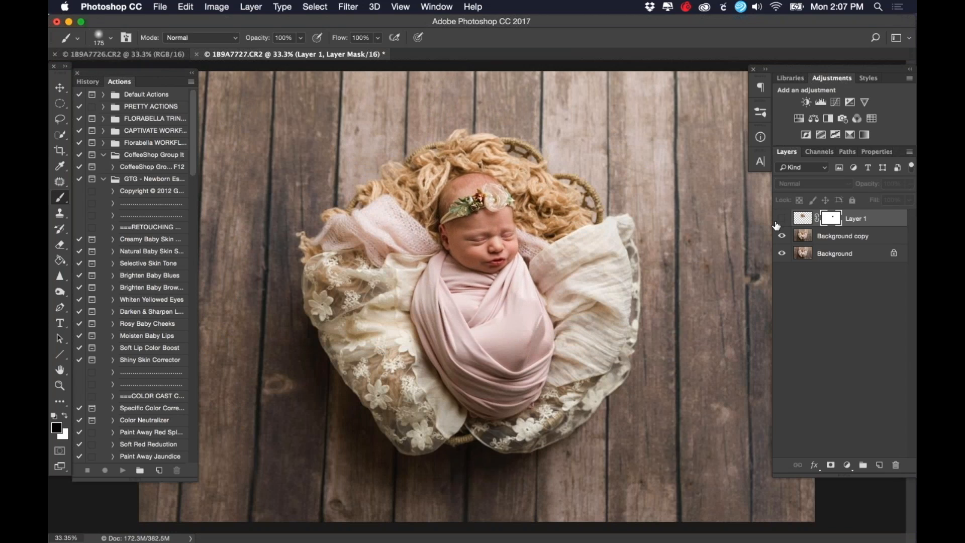
left_click(780, 220)
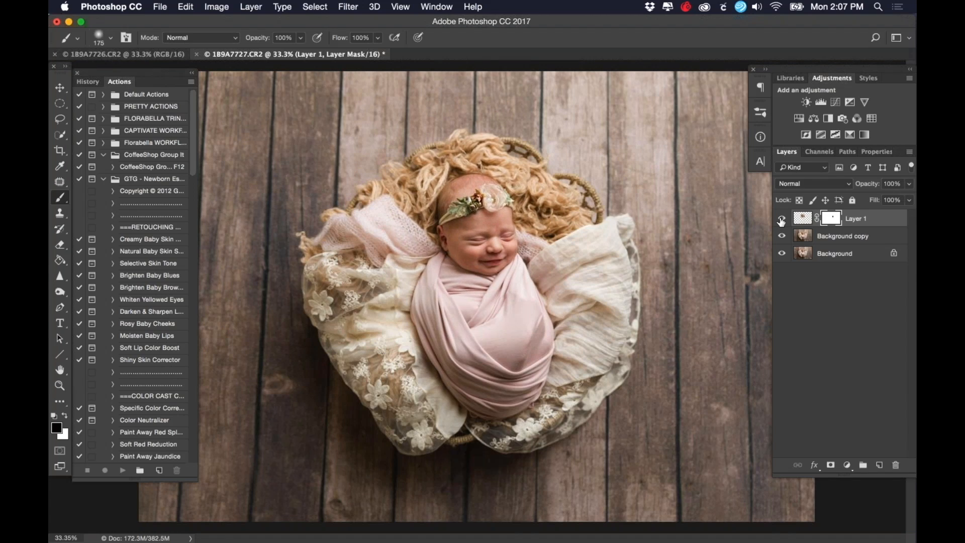
Step: Paint black on Layer 1's mask over the yarn around the baby's head to restore the underlying texture
scroll(429, 177, "up", 6)
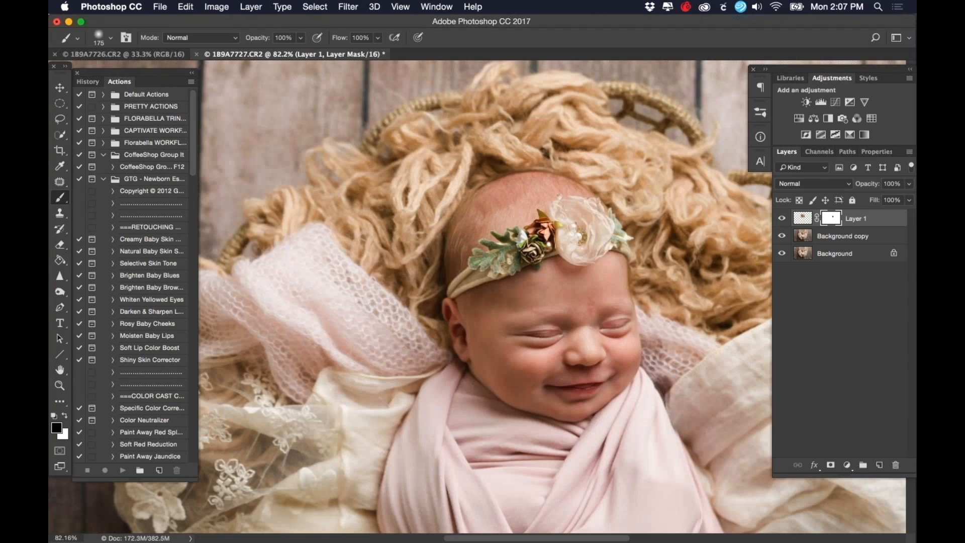
left_click(782, 219)
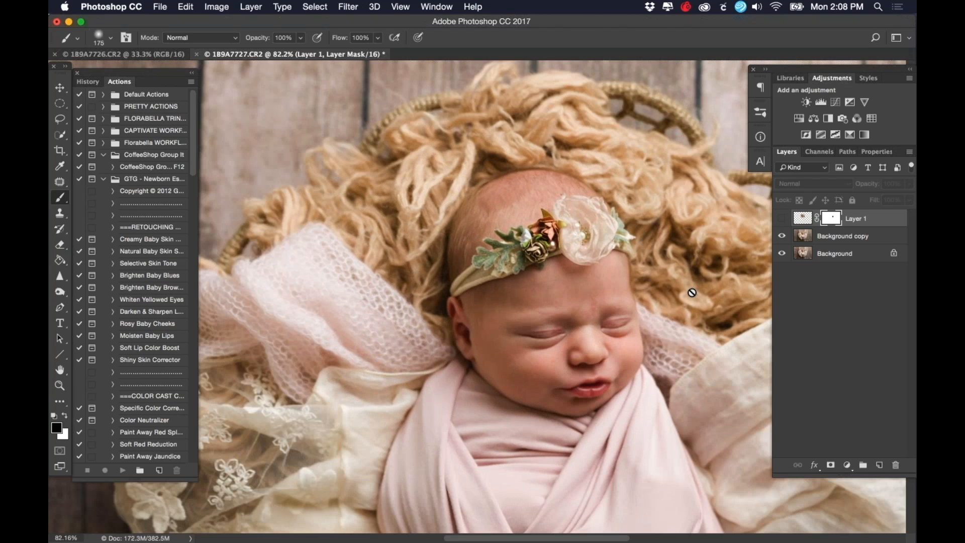
left_click(782, 219)
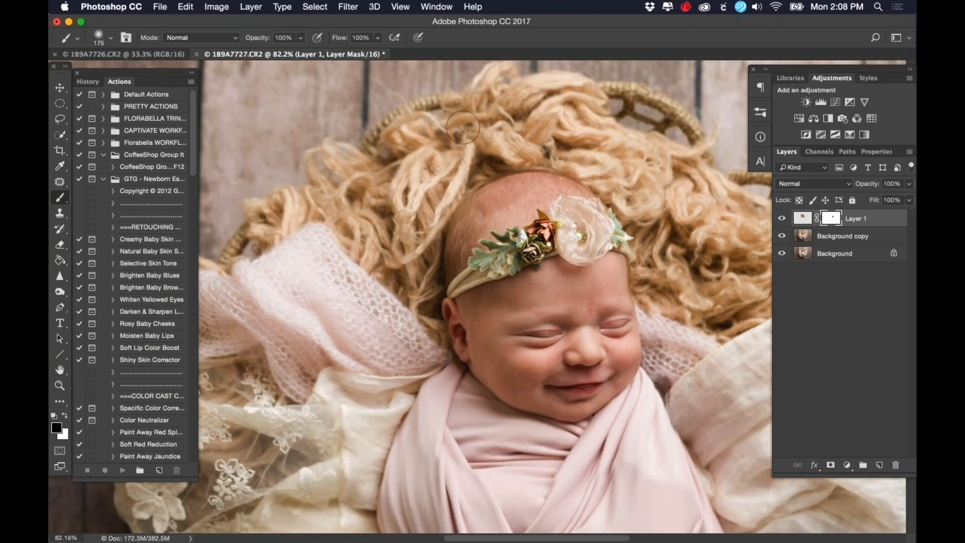
mouse_move(580, 124)
left_mouse_down()
mouse_move(709, 252)
mouse_move(708, 279)
left_mouse_up()
left_click_drag(470, 136, 368, 214)
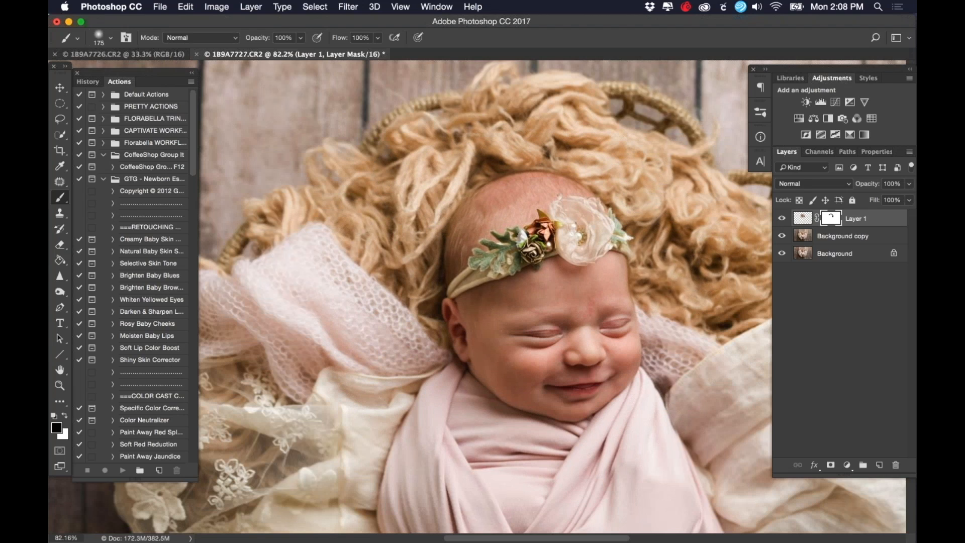
Step: Mask Layer 1 over the cream fabric beside the baby's wrap, toggling the layer's visibility to find mismatched areas
scroll(414, 247, "down", 5)
scroll(414, 246, "left", 5)
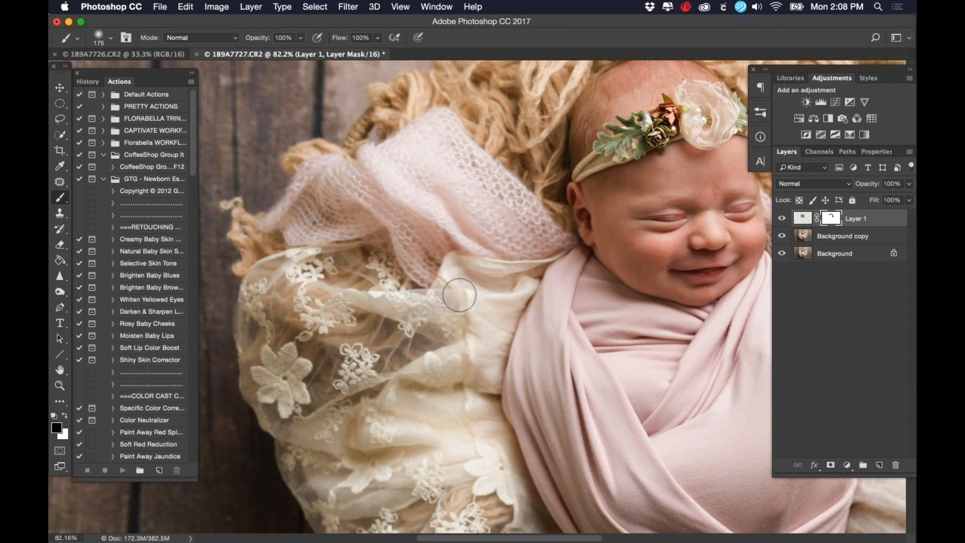
left_click(781, 219)
left_click(781, 219)
left_click(782, 219)
left_click(781, 218)
left_click(782, 218)
left_click(780, 218)
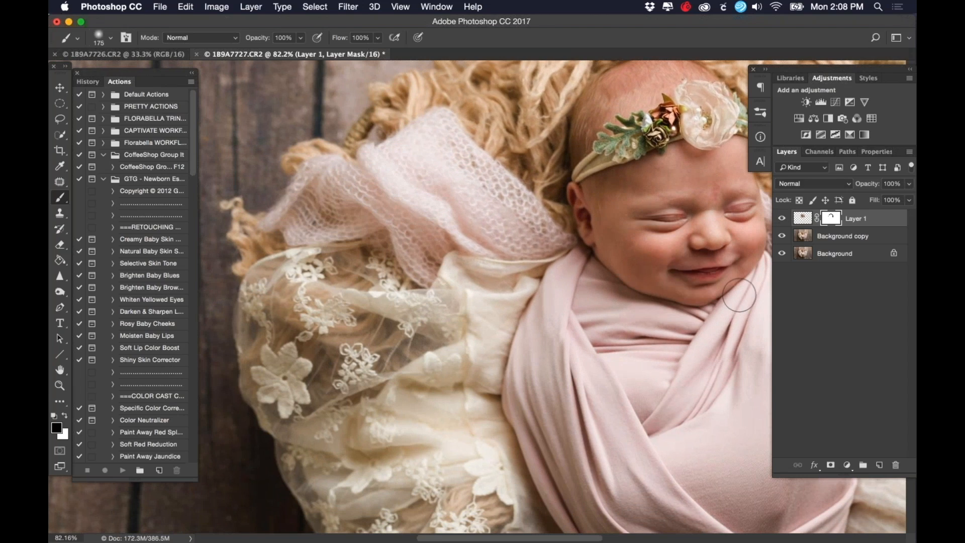
left_click(781, 218)
left_click(781, 219)
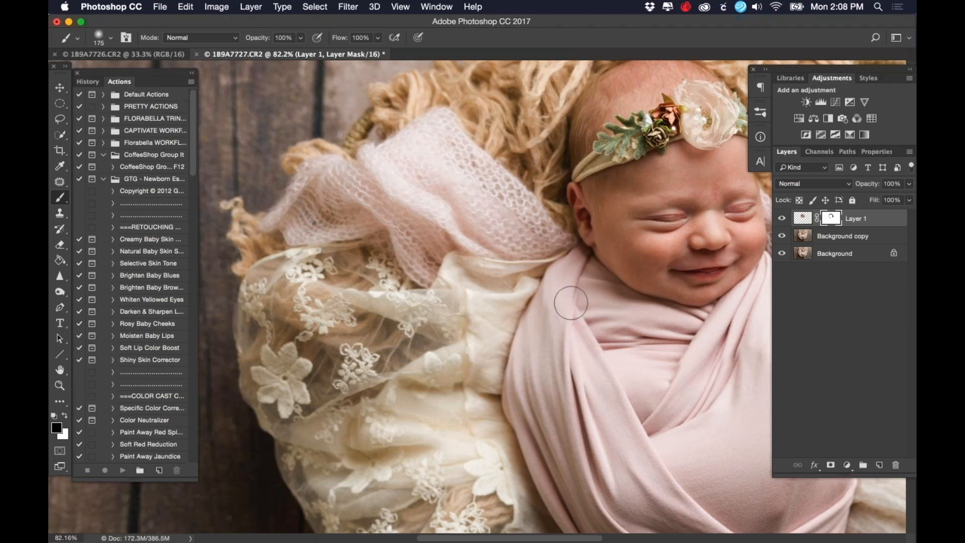
Step: Reduce the brush size to 70 px for finer masking of Layer 1 along the wrap's edge
key("bracketleft")
key("bracketleft")
key("bracketleft")
key("bracketleft")
key("bracketleft")
key("bracketleft")
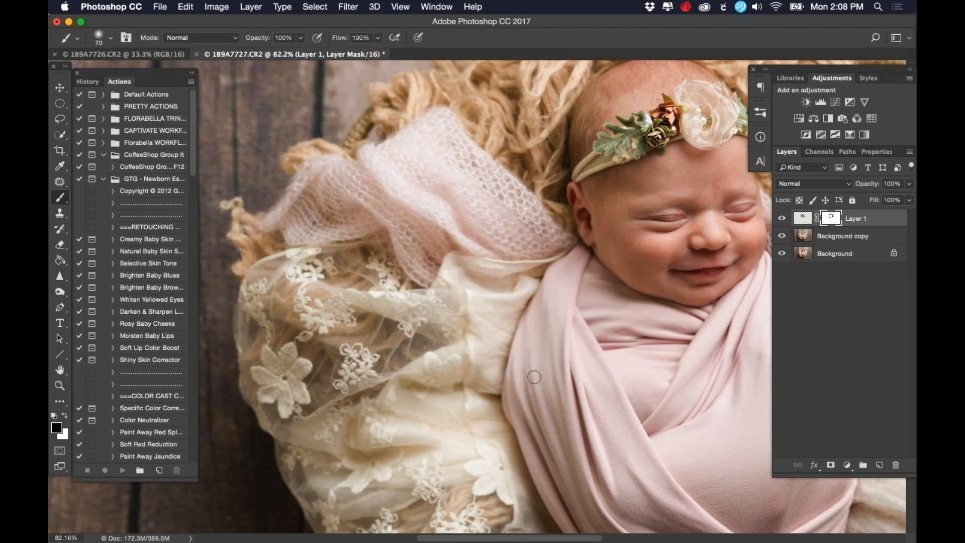
Step: Toggle Layer 1's visibility in a close-up to check the blend around the chin, wrap and surrounding fabric
scroll(534, 377, "down", 5)
scroll(687, 397, "up", 6)
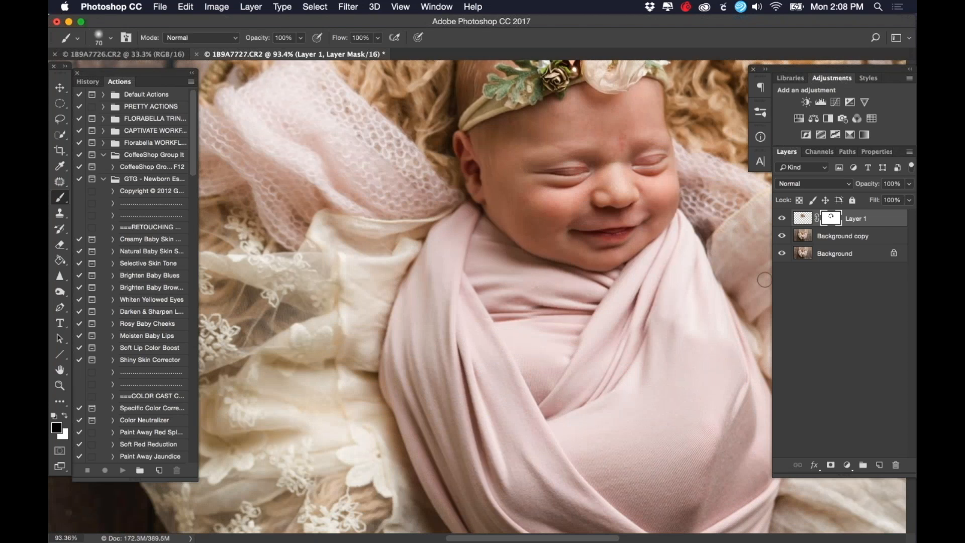
left_click(780, 218)
left_click(781, 219)
left_click(780, 219)
left_click(781, 218)
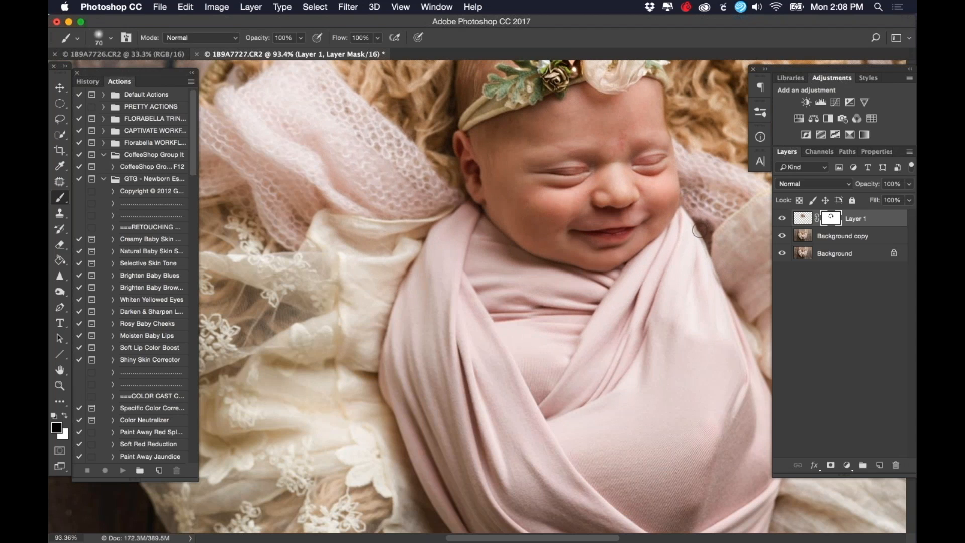
Step: Examine the finished composite close up and in full, switching Layer 1 off and on for a final comparison
scroll(767, 311, "down", 10)
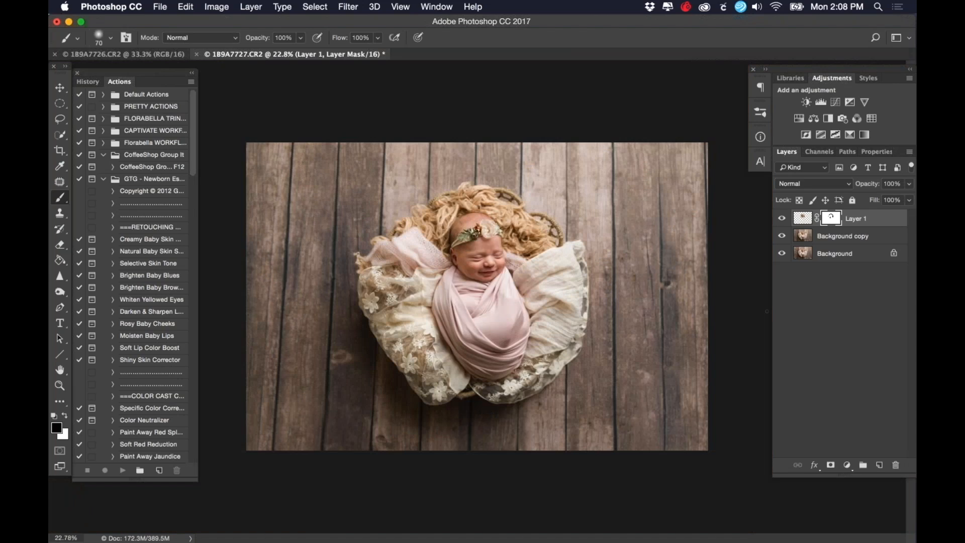
scroll(387, 273, "up", 4)
scroll(558, 235, "up", 5)
scroll(558, 235, "down", 5)
scroll(557, 236, "down", 3)
scroll(557, 236, "up", 2)
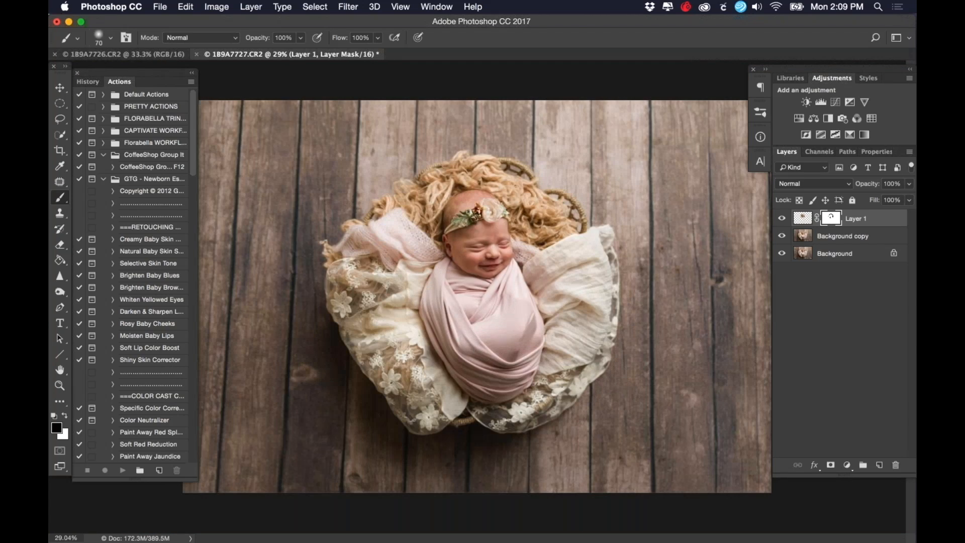
left_click(781, 218)
left_click(779, 218)
scroll(515, 271, "down", 3)
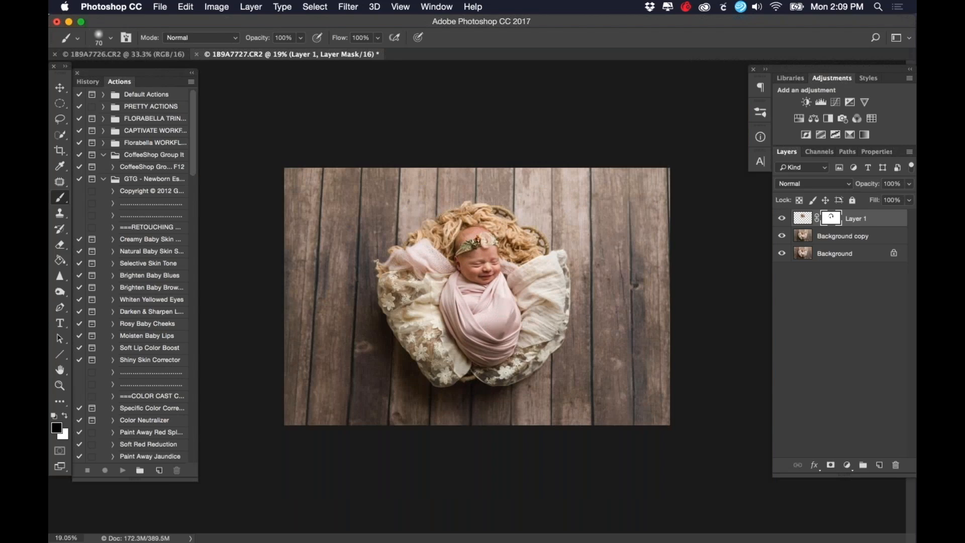